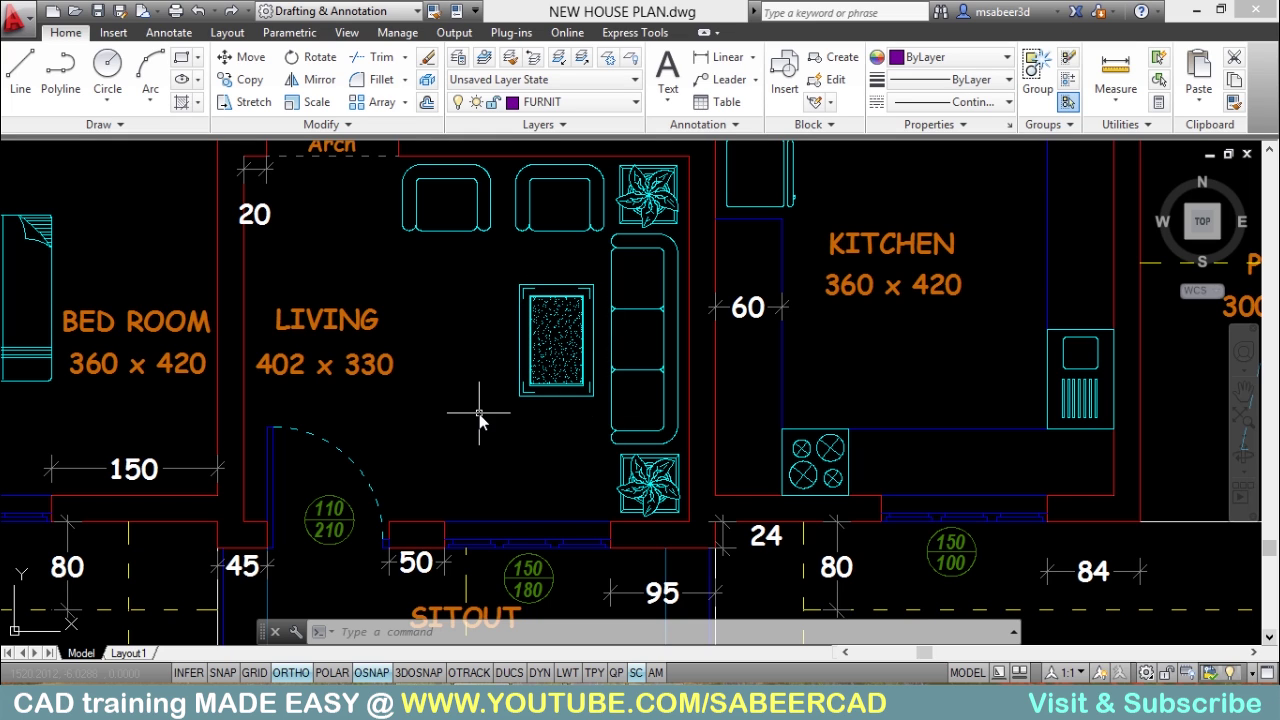
Move the window-selected rug to the left, away from the long sofa.
click(246, 60)
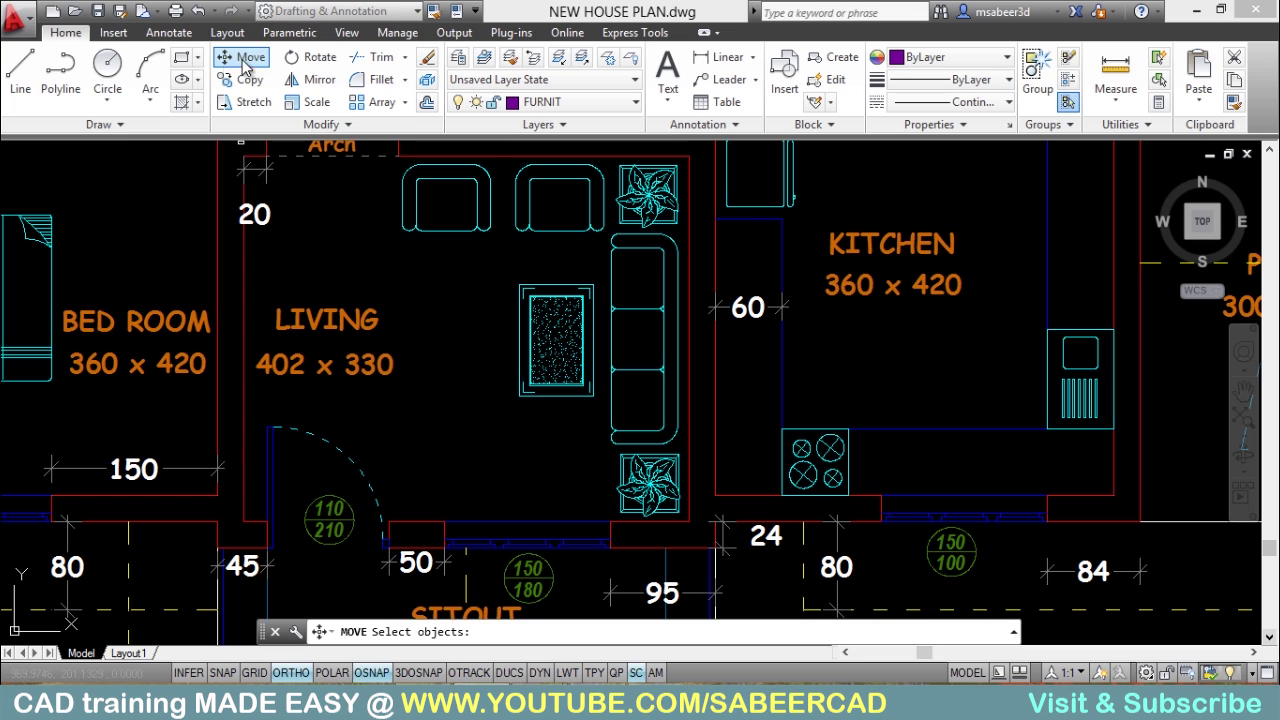
click(505, 275)
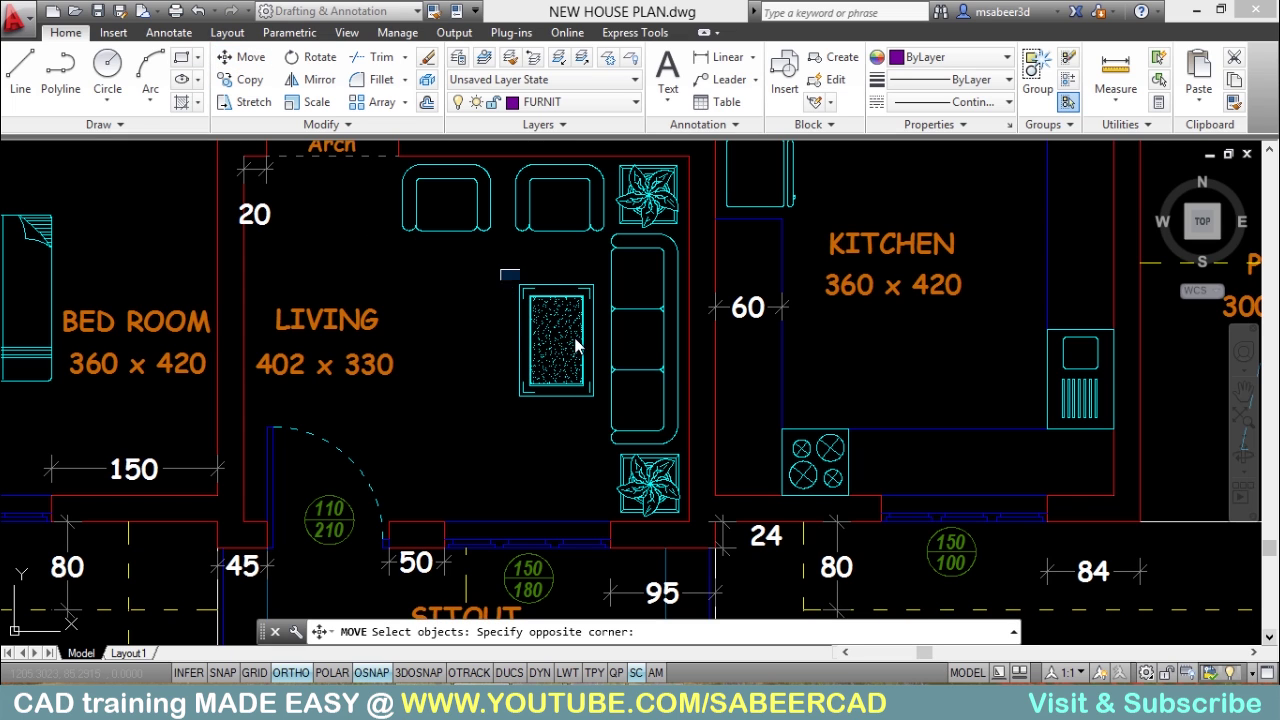
click(605, 421)
key(Return)
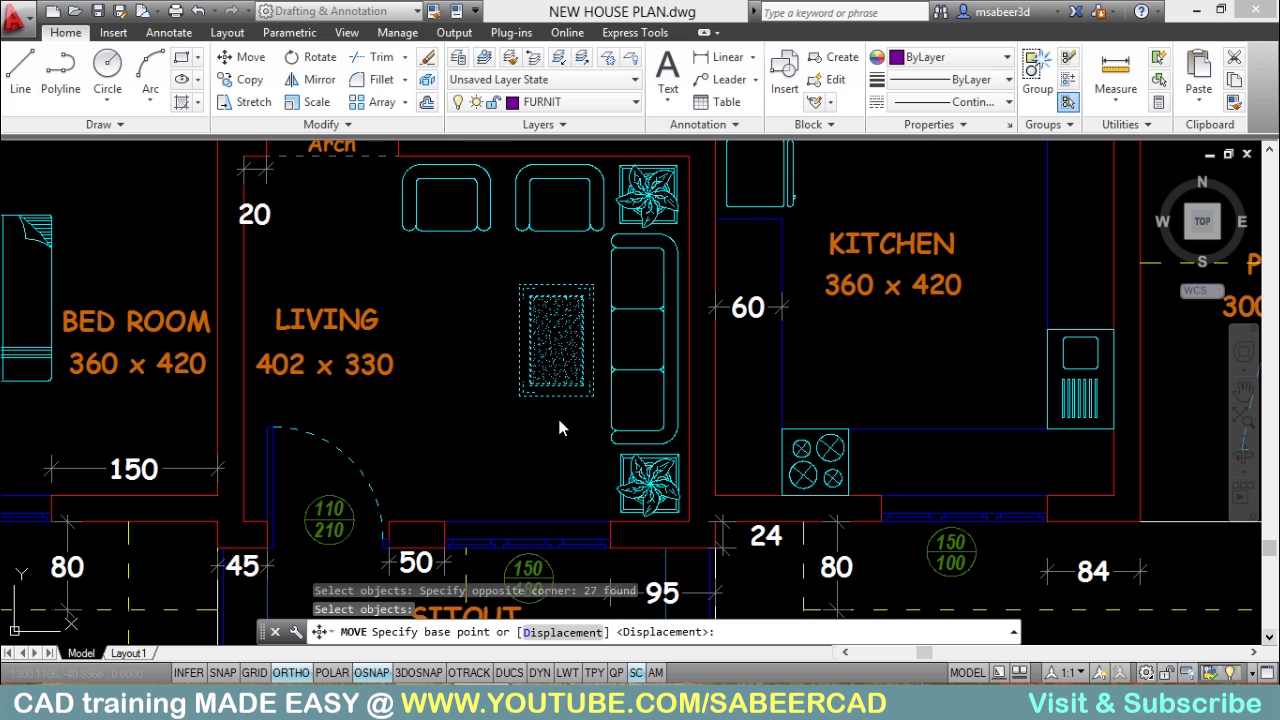
click(558, 421)
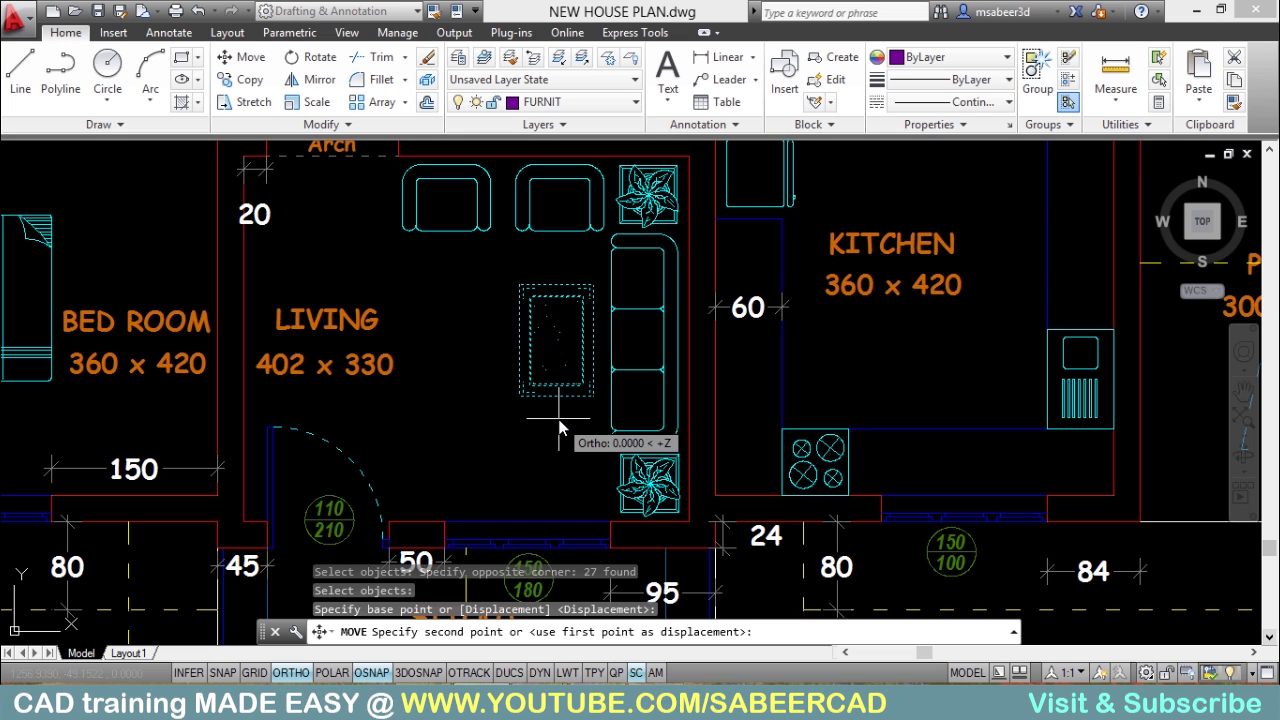
click(505, 419)
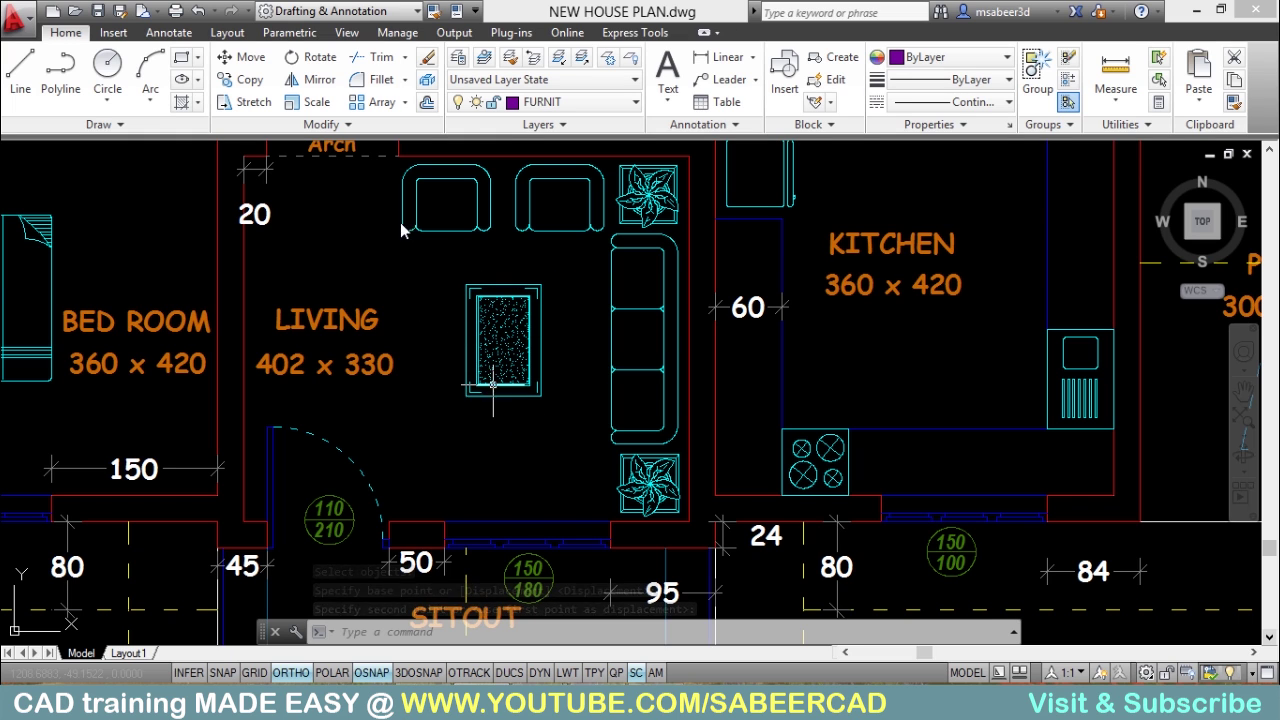
click(336, 68)
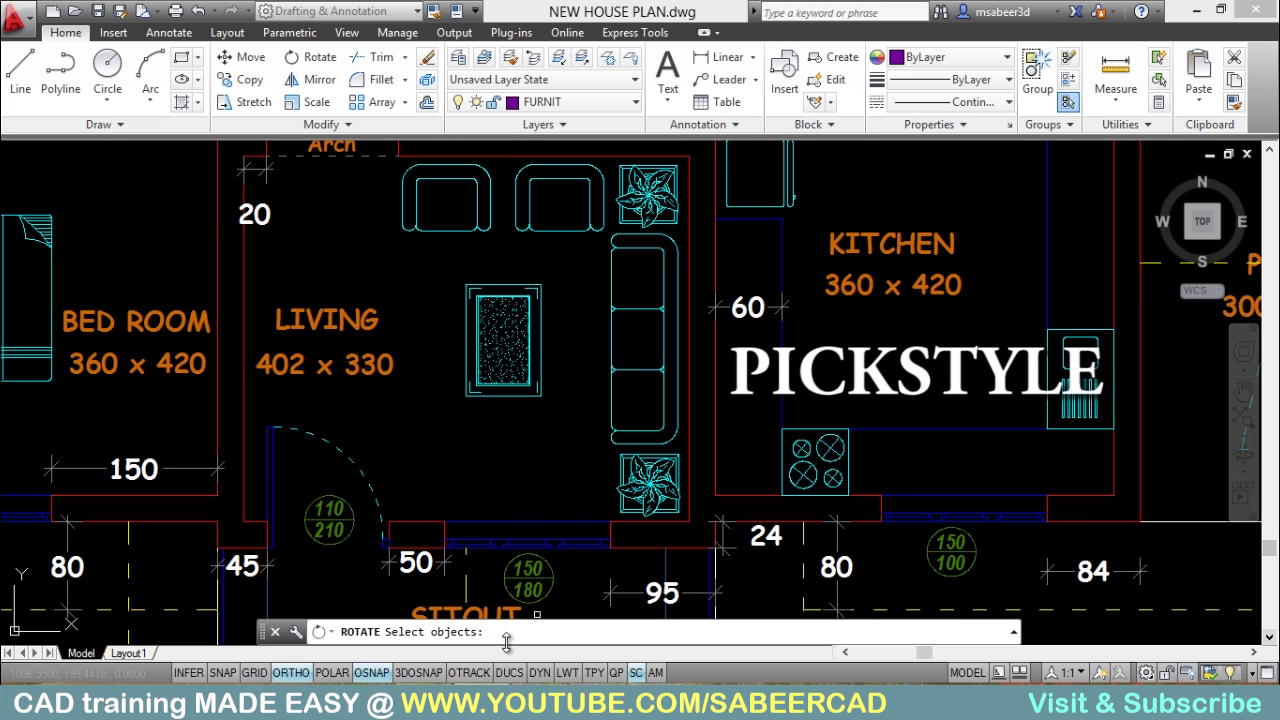
Rotate the previously selected rug 90° about a point on it so it lies horizontally.
text(p)
key(Return)
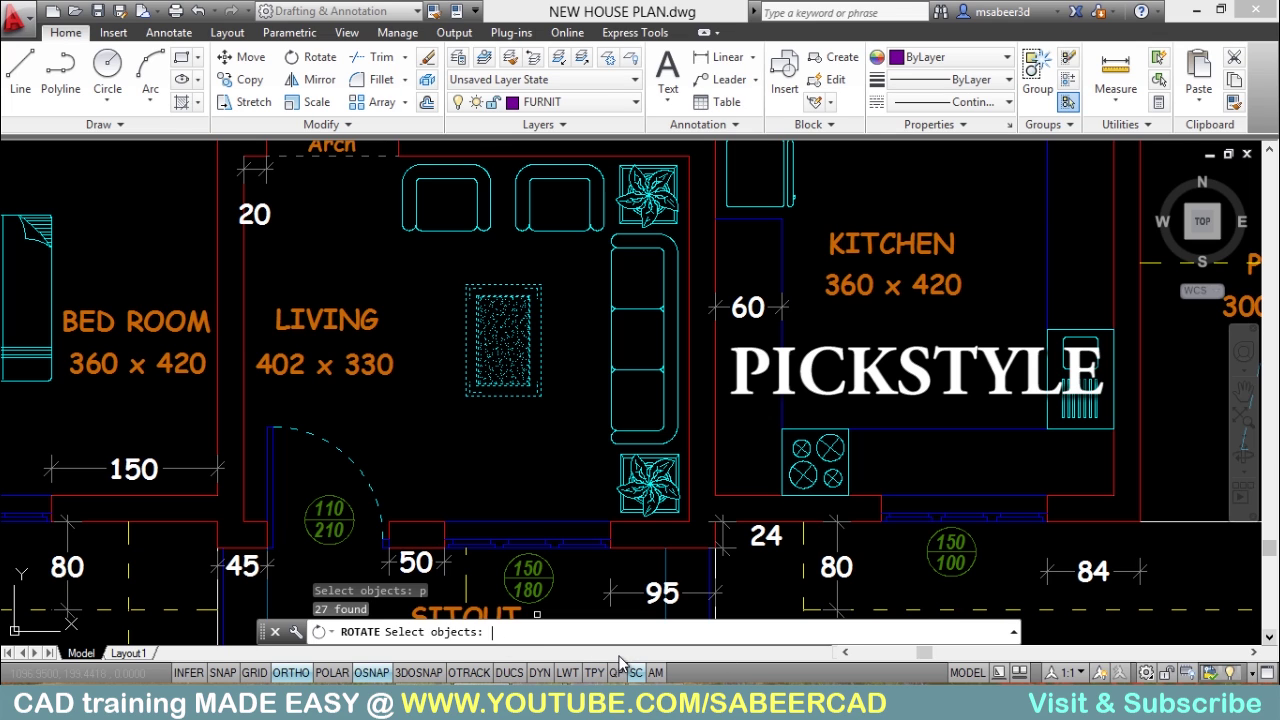
key(Return)
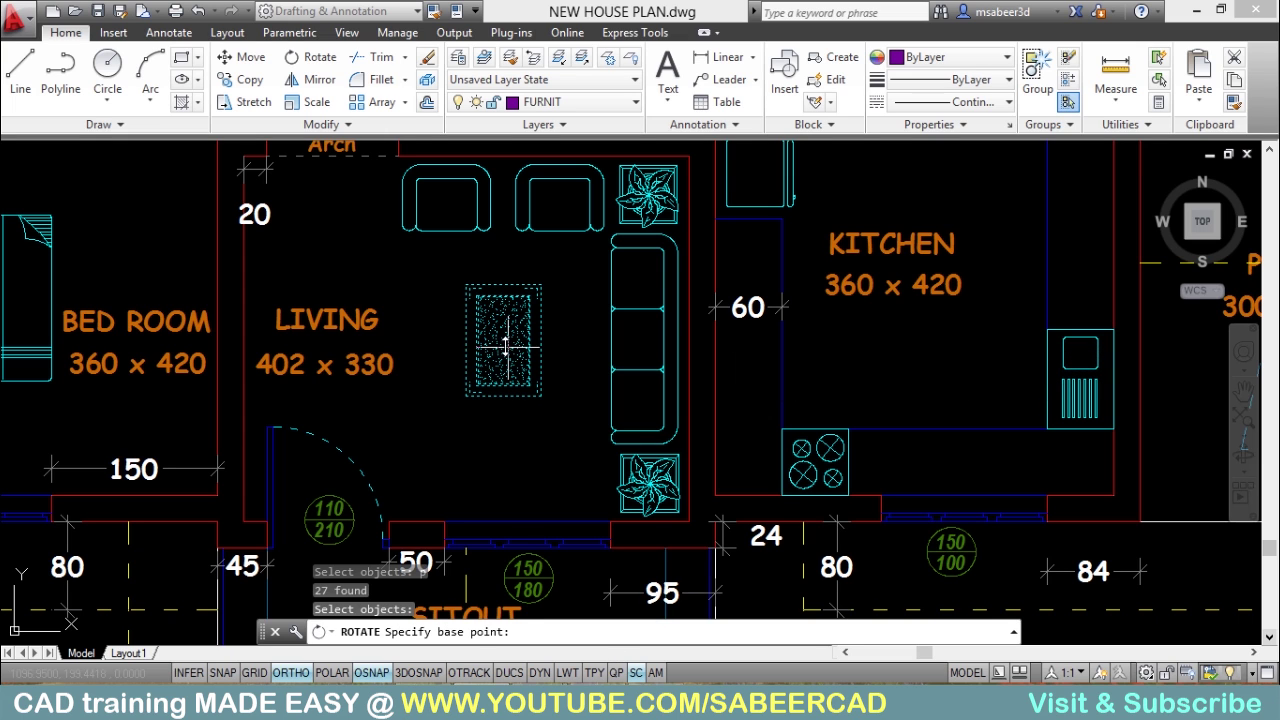
click(503, 340)
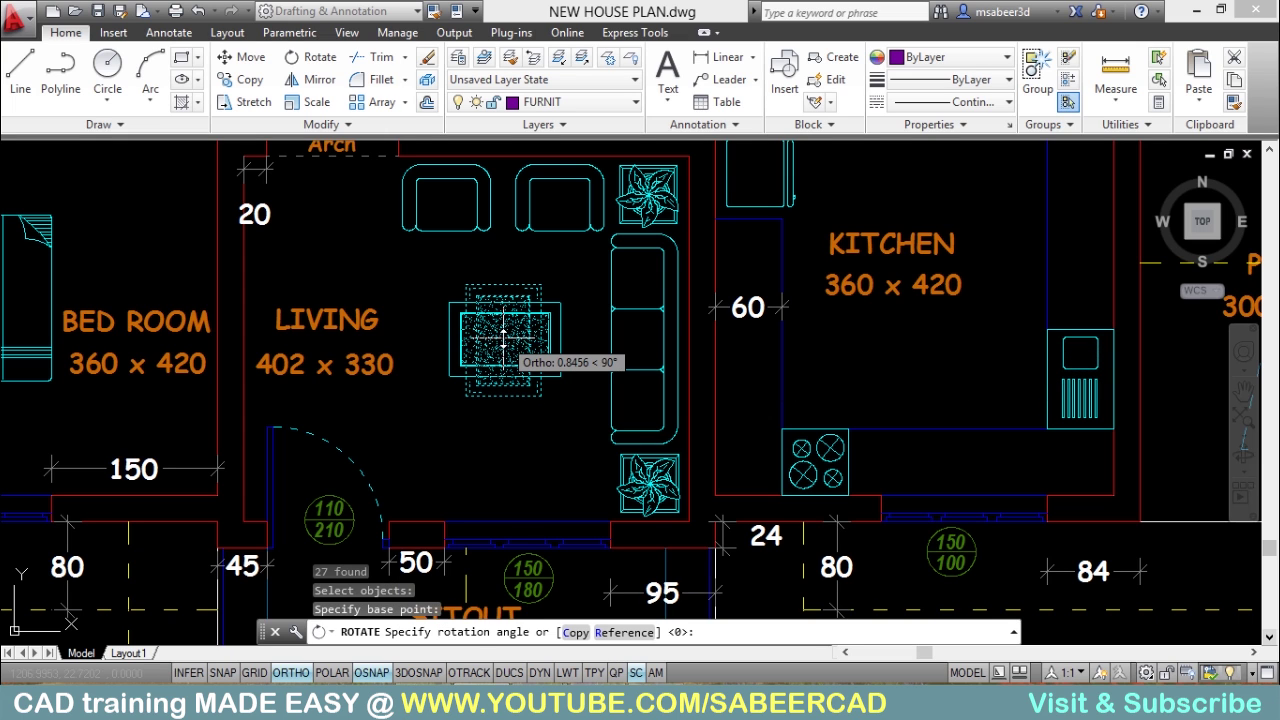
click(503, 340)
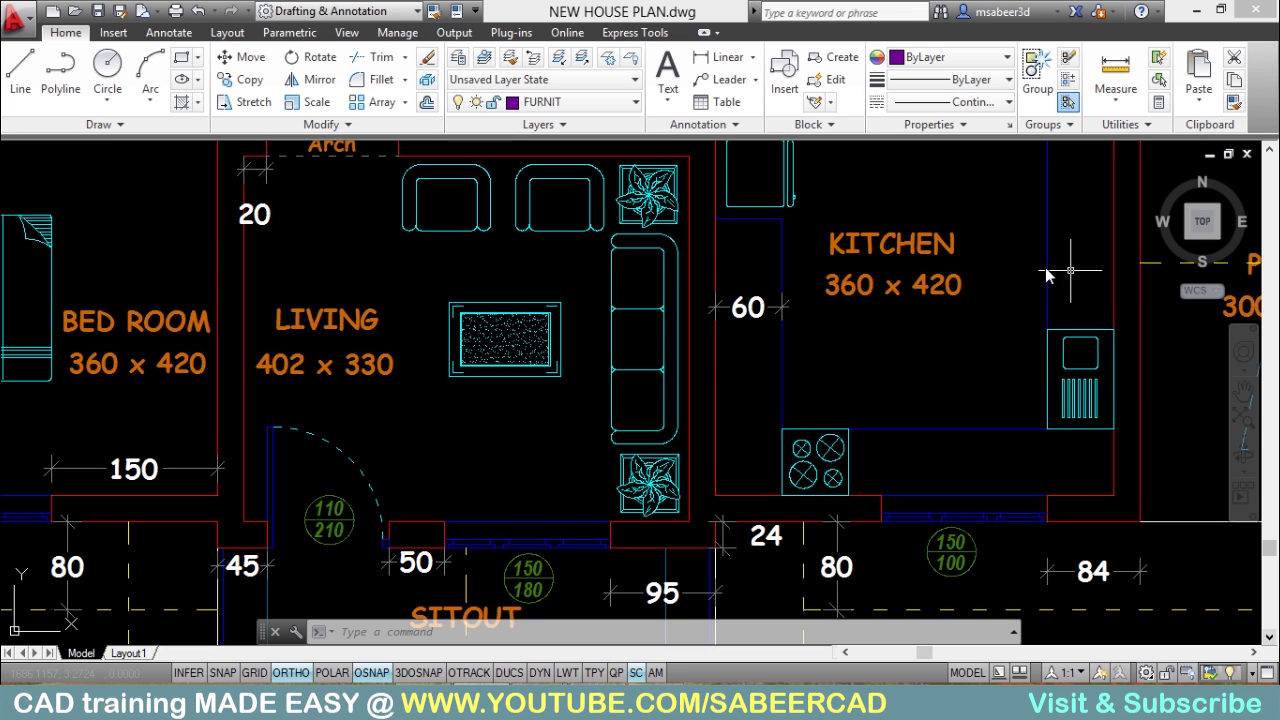
Move the window-selected fridge straight up along the kitchen's right wall.
click(250, 60)
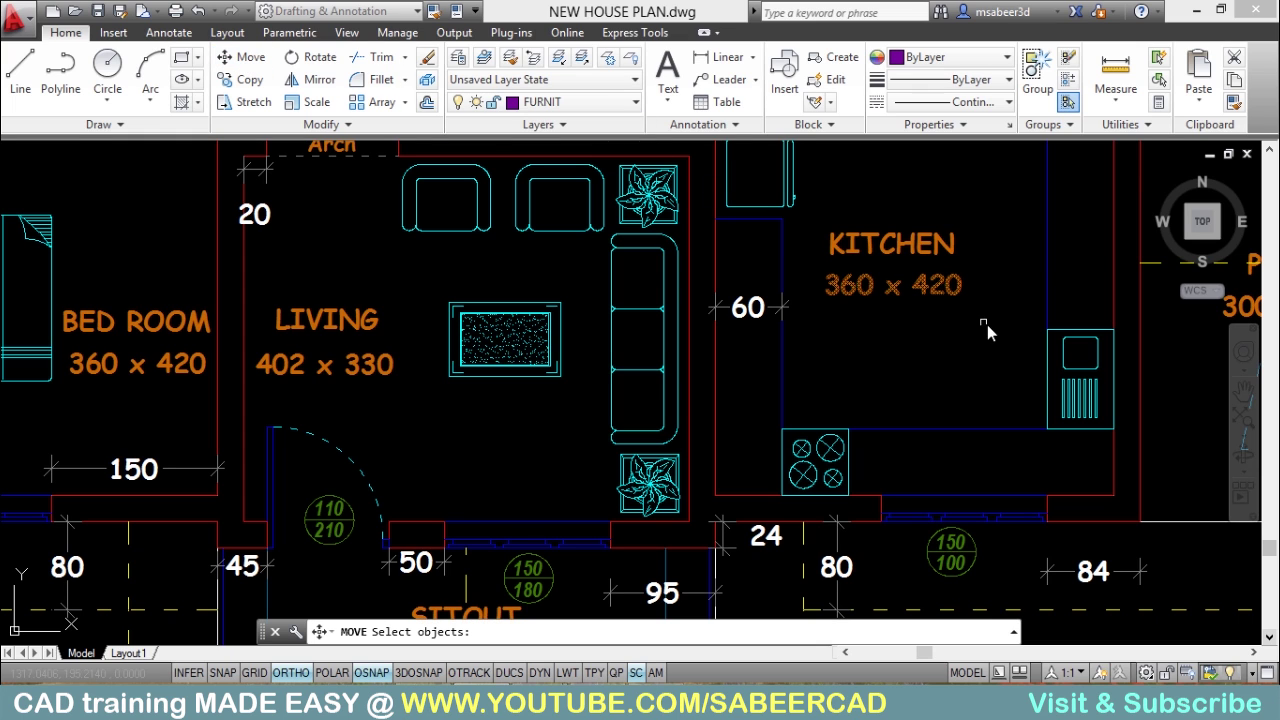
click(1011, 298)
click(1133, 442)
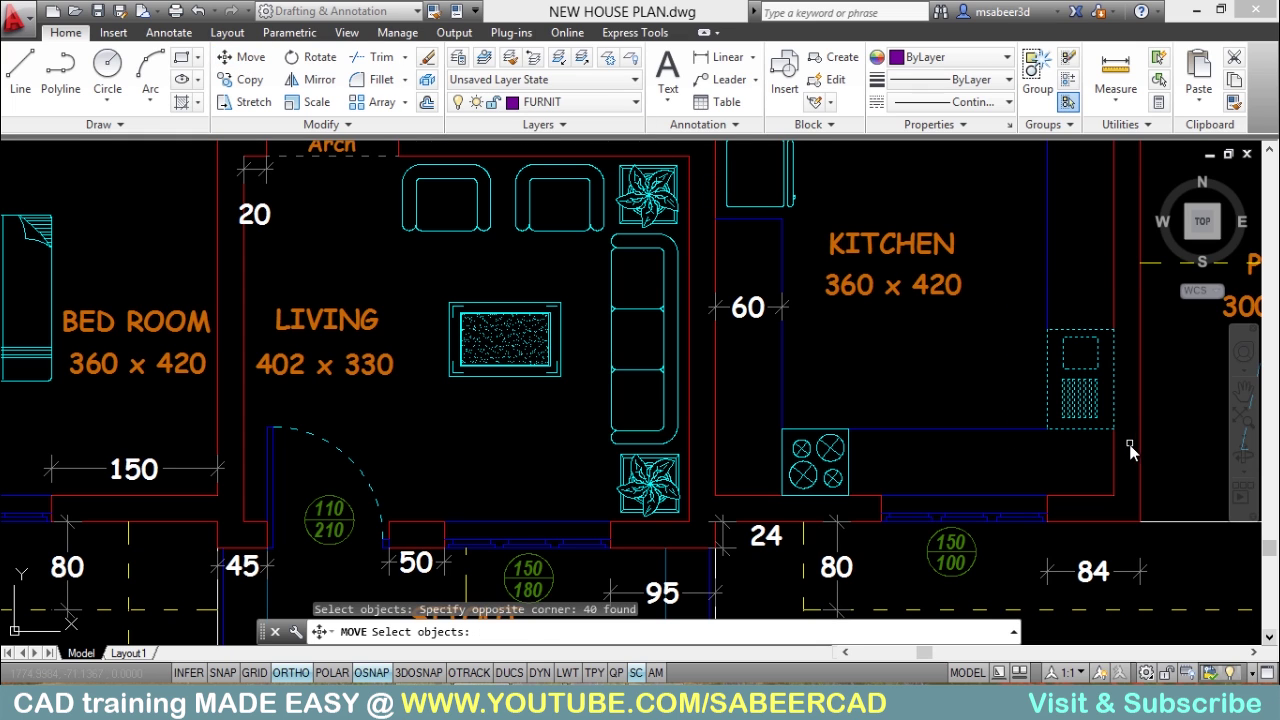
key(Return)
click(1036, 405)
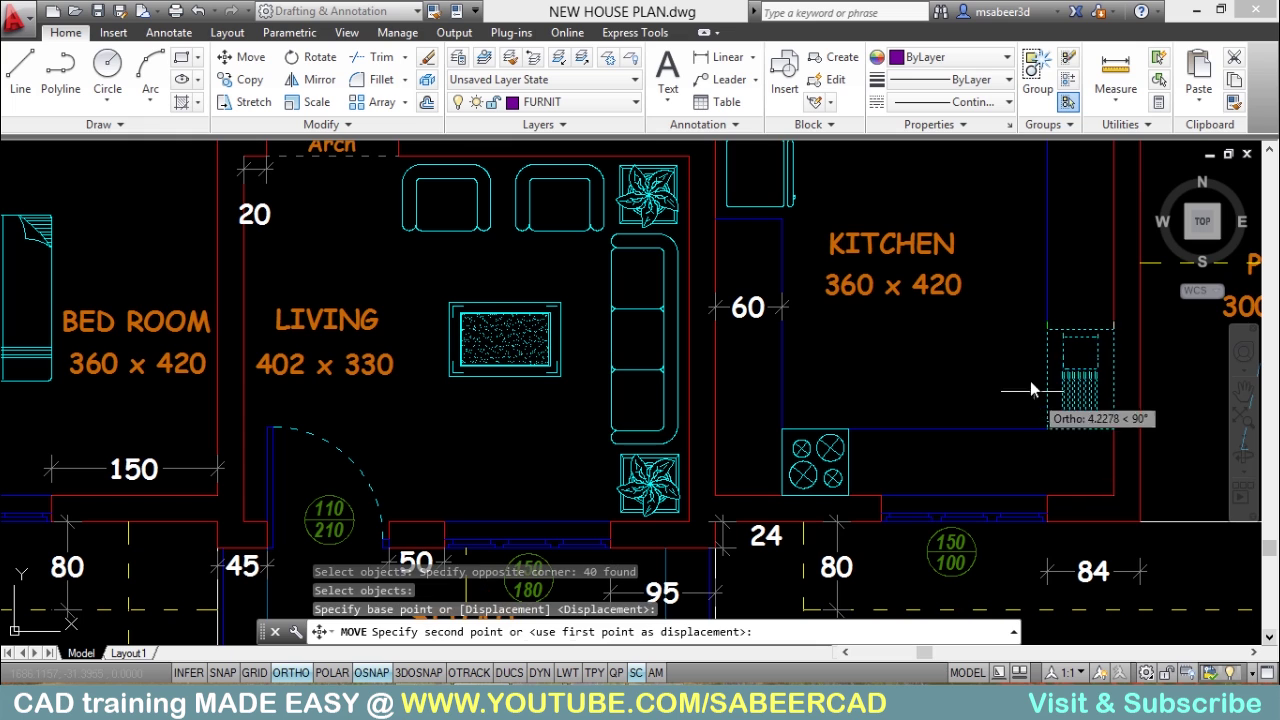
click(1013, 308)
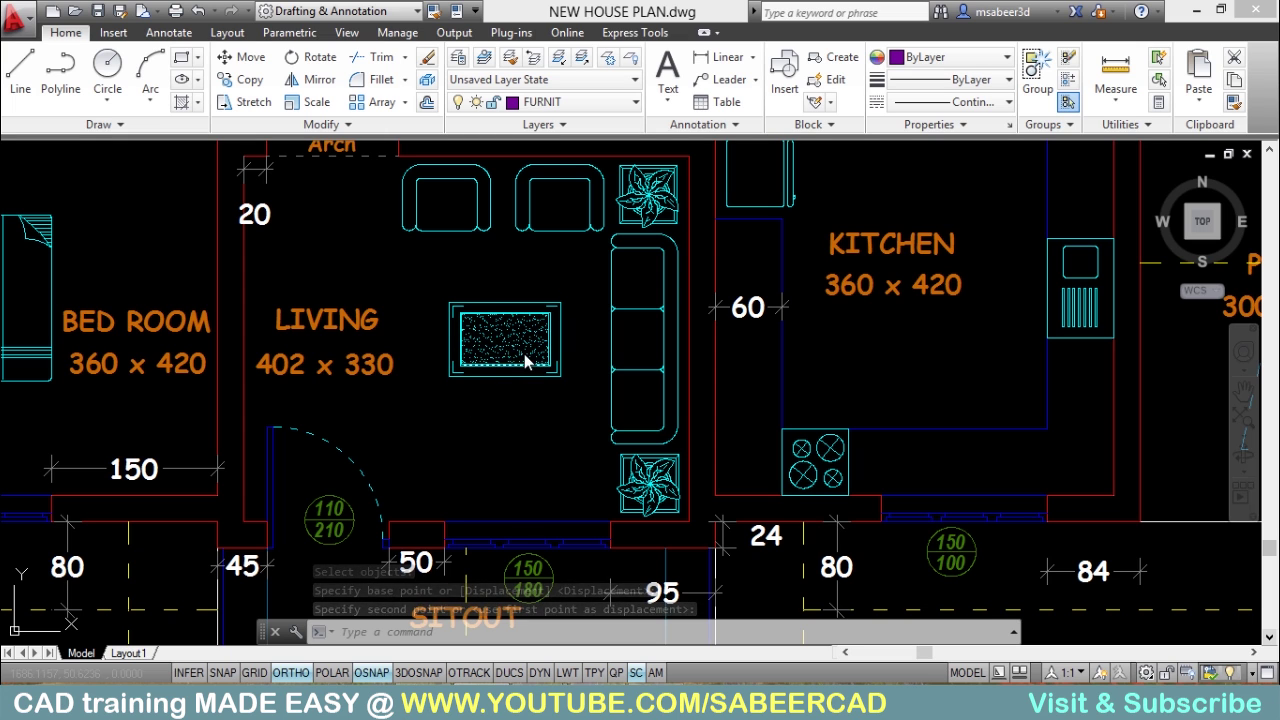
mouse_move(511, 362)
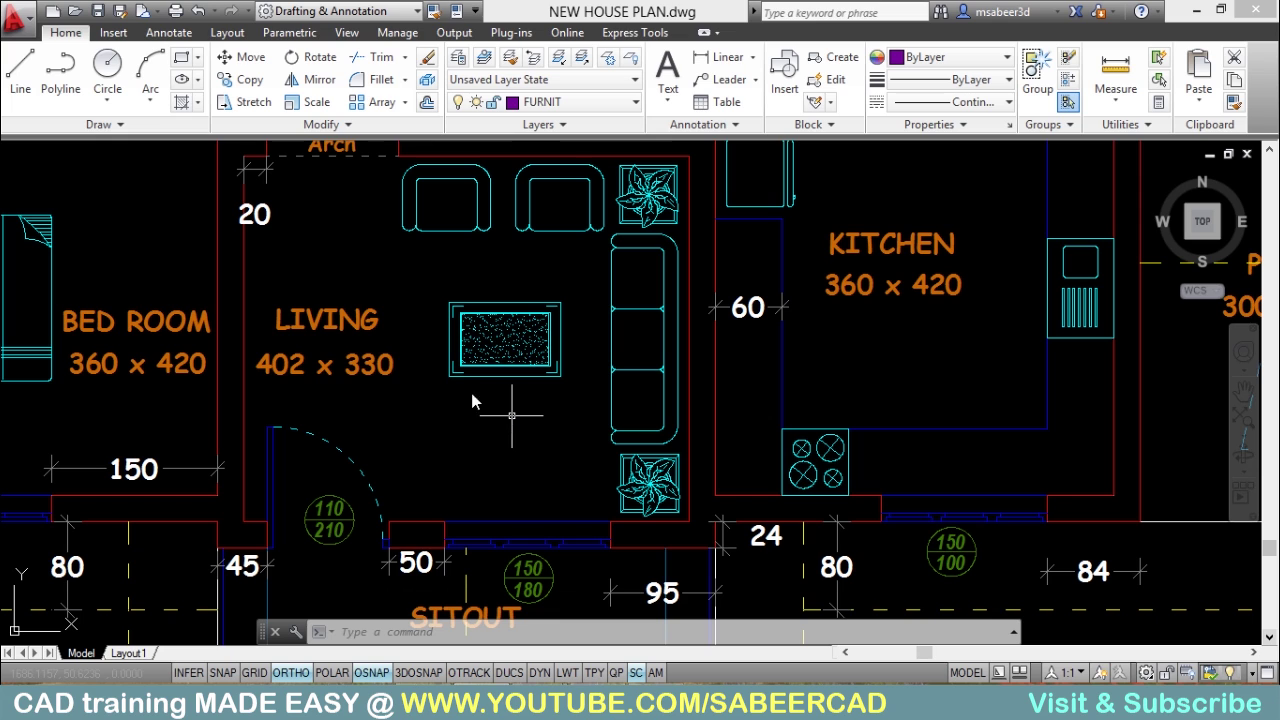
click(245, 57)
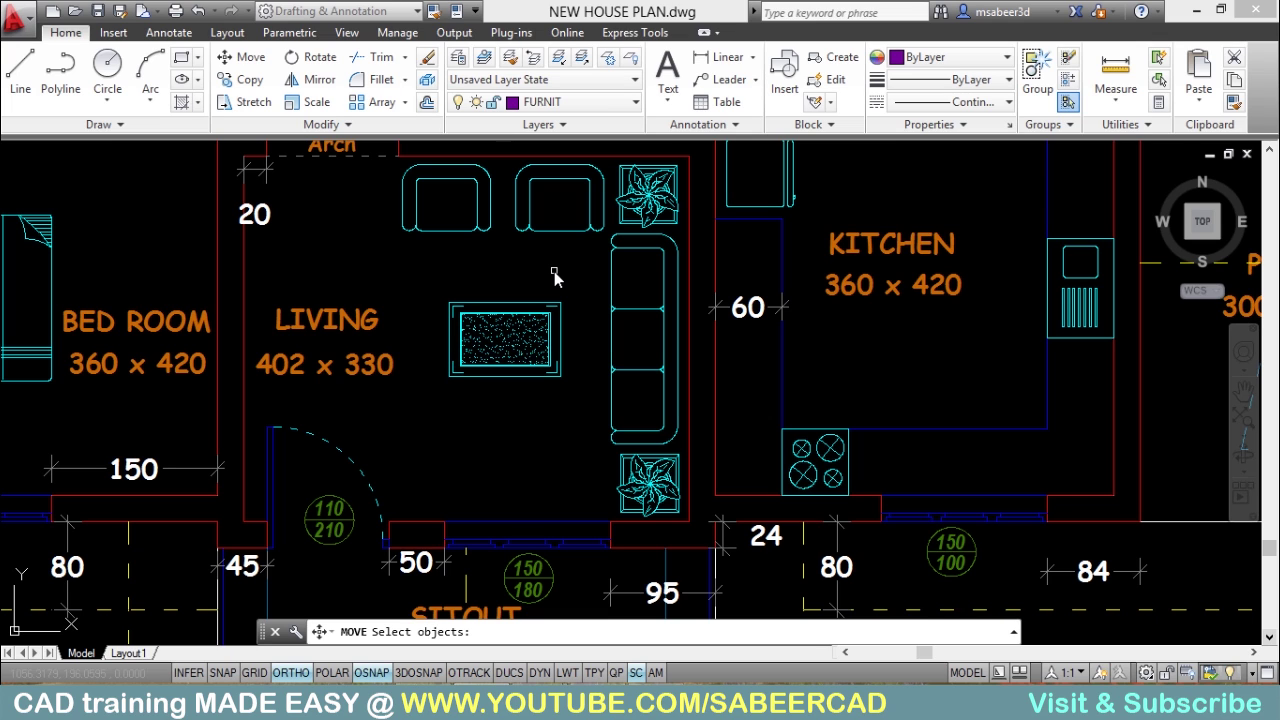
text(p)
key(Return)
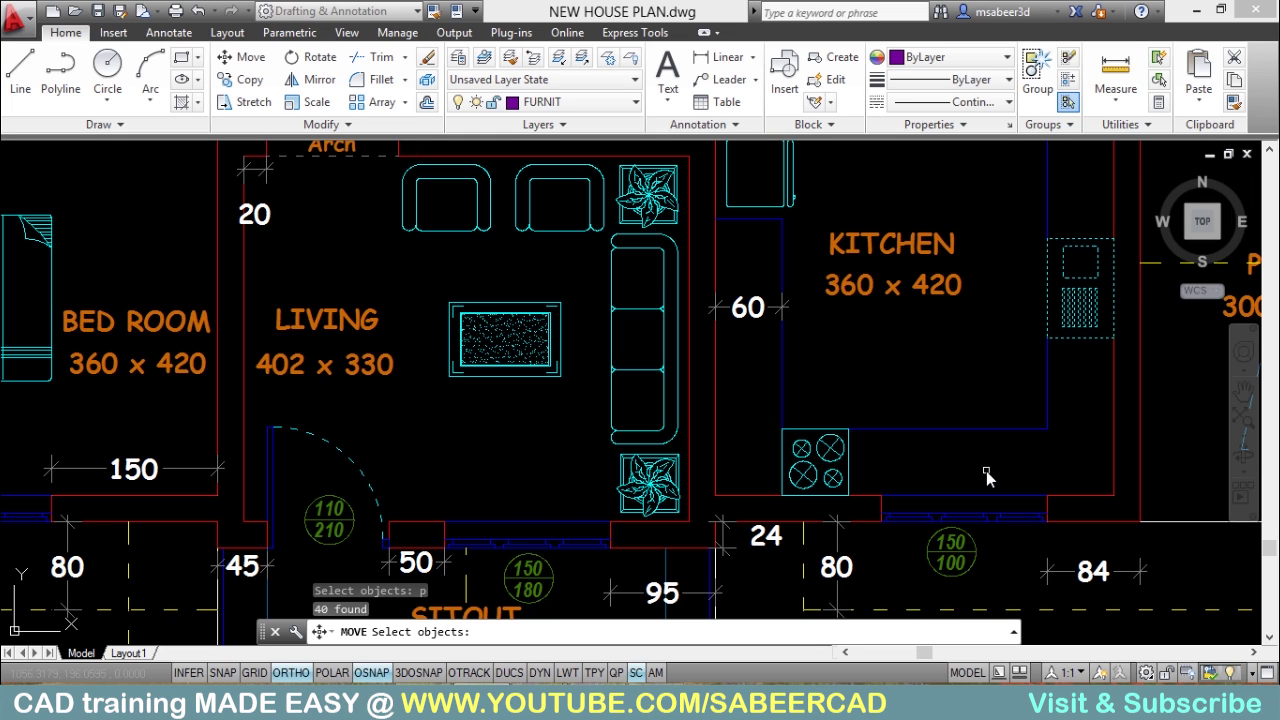
key(Escape)
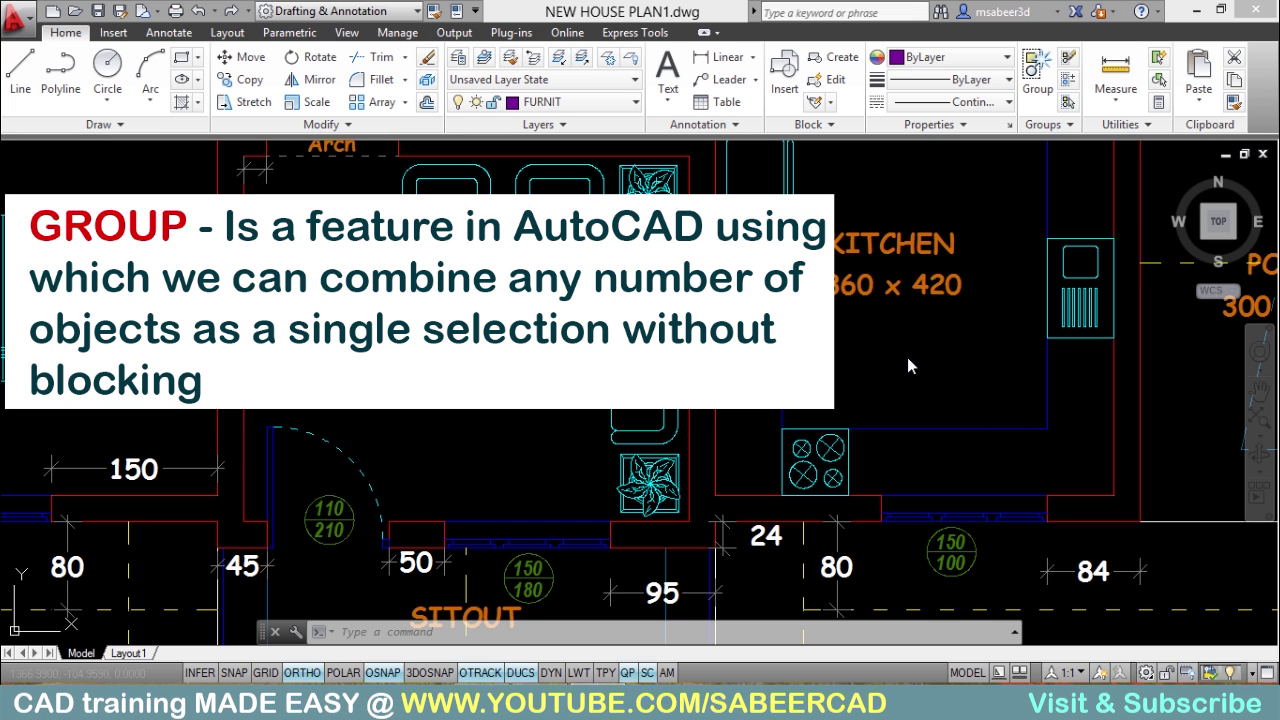
Window-select all living room furniture and group it under the name LIVING.
click(373, 631)
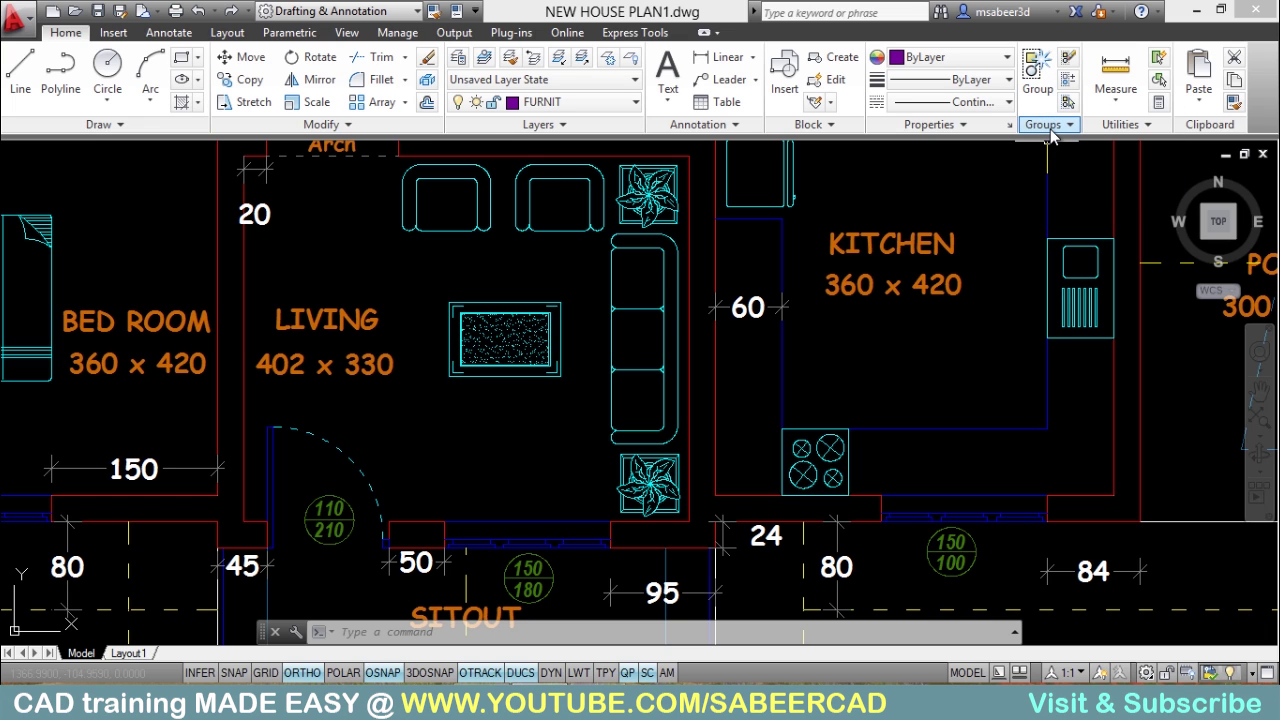
click(1045, 75)
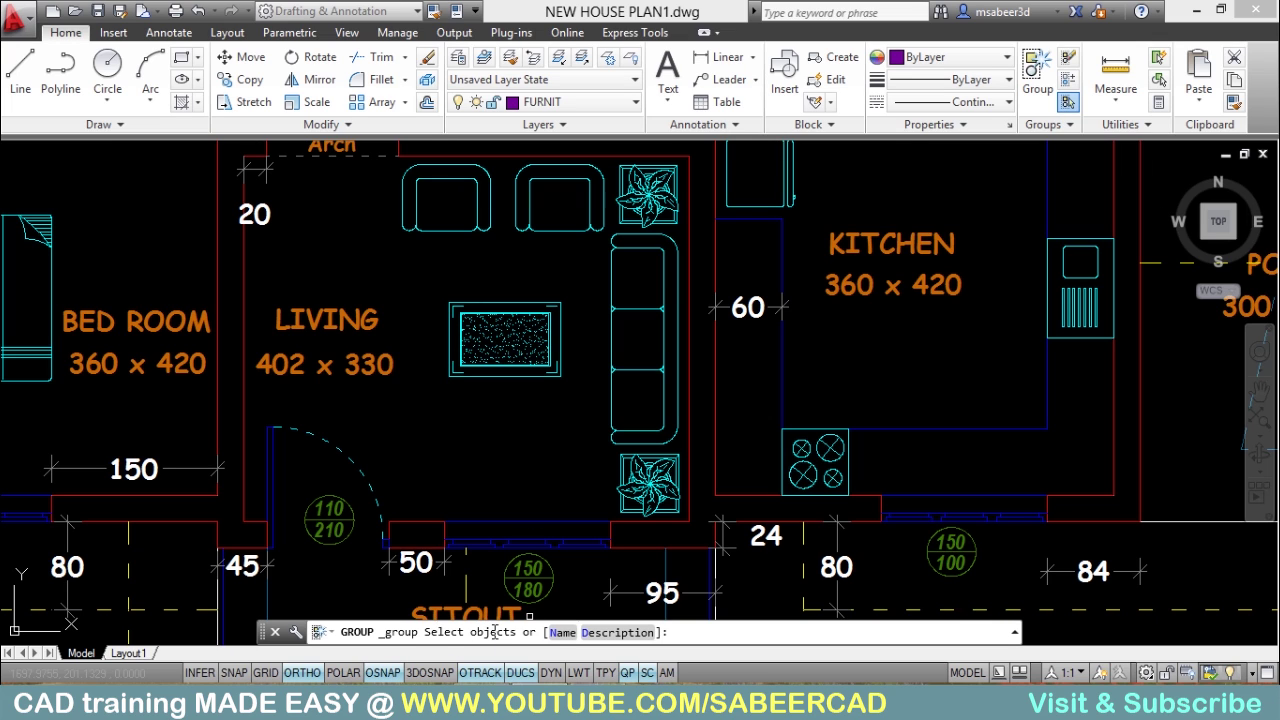
text(w)
key(Return)
click(373, 157)
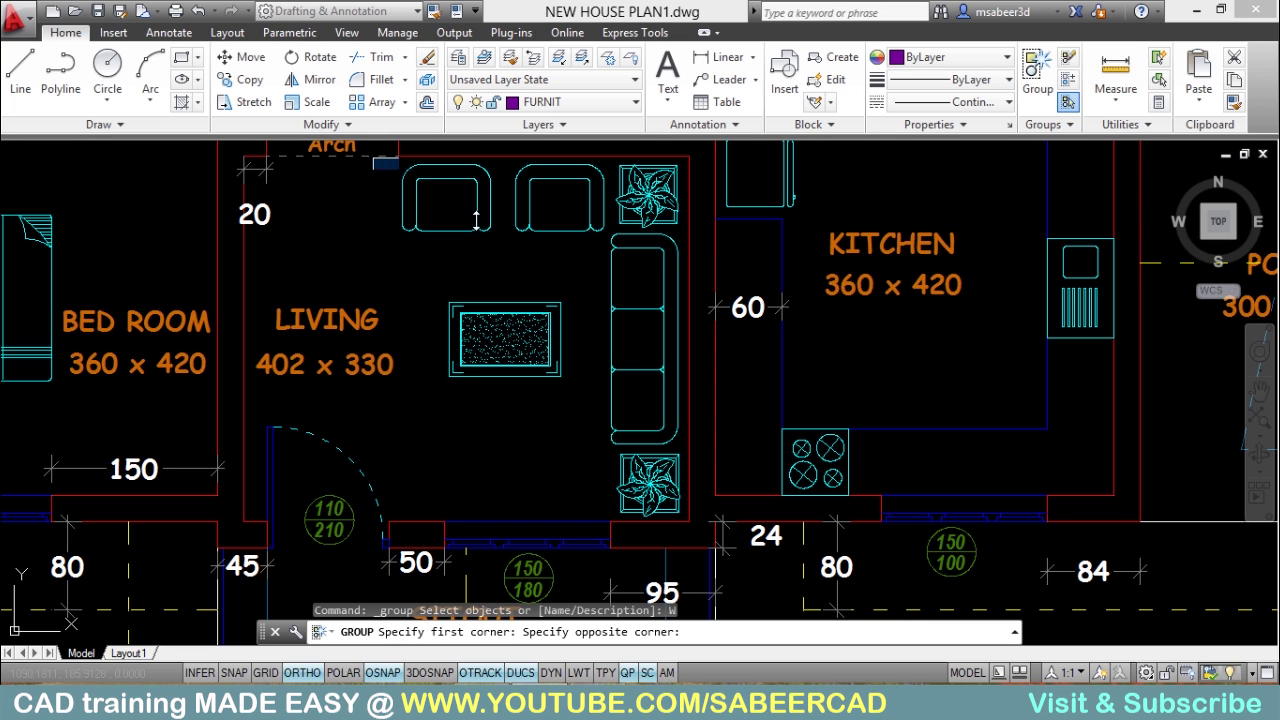
click(694, 518)
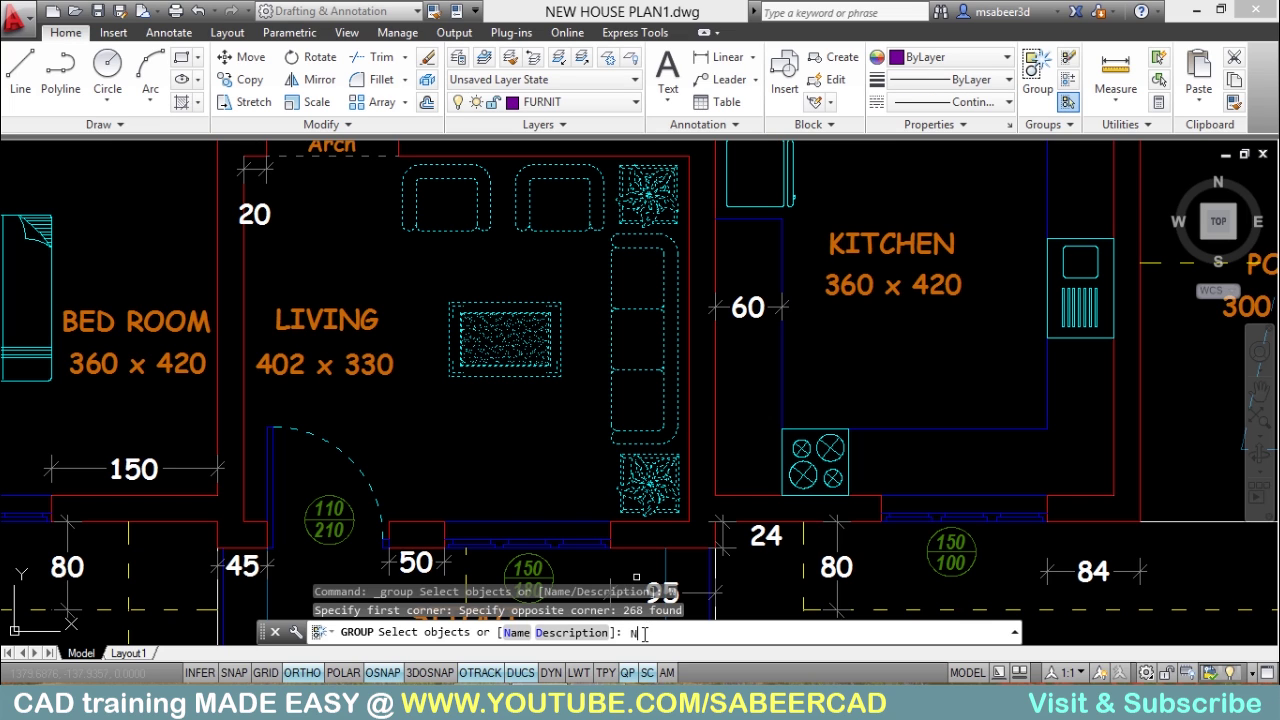
text(N)
key(Return)
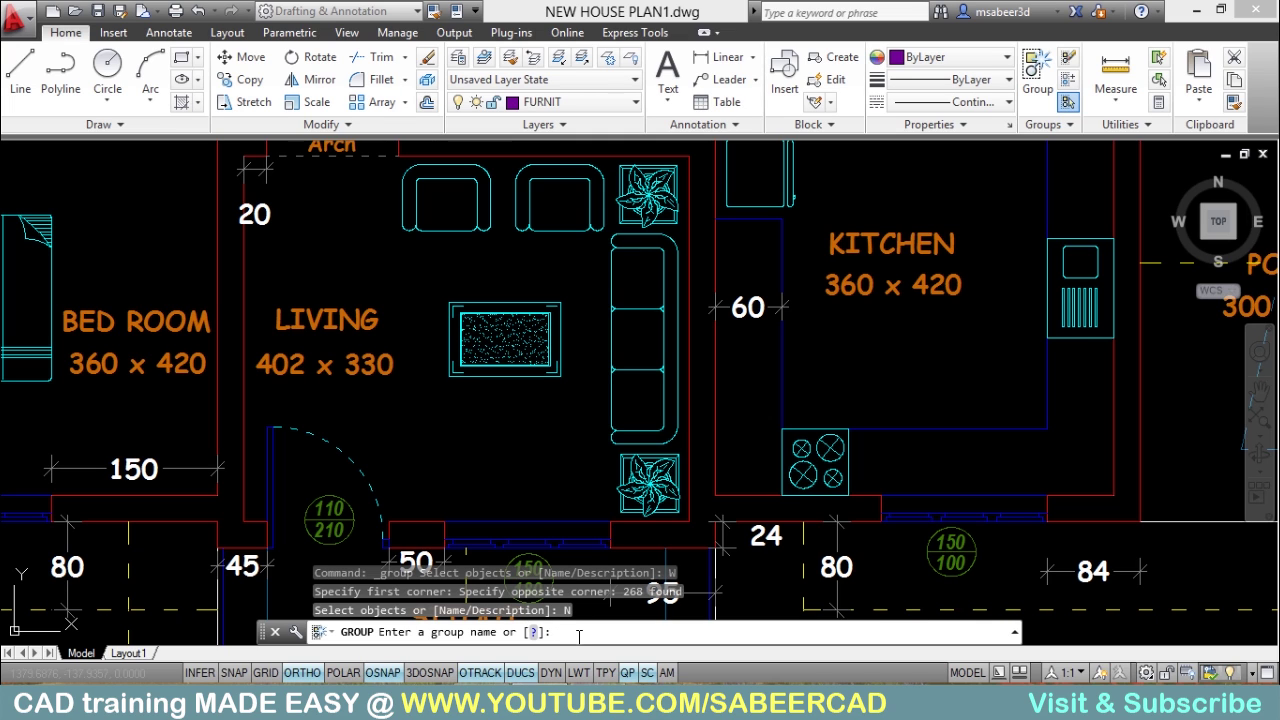
text(living)
key(Return)
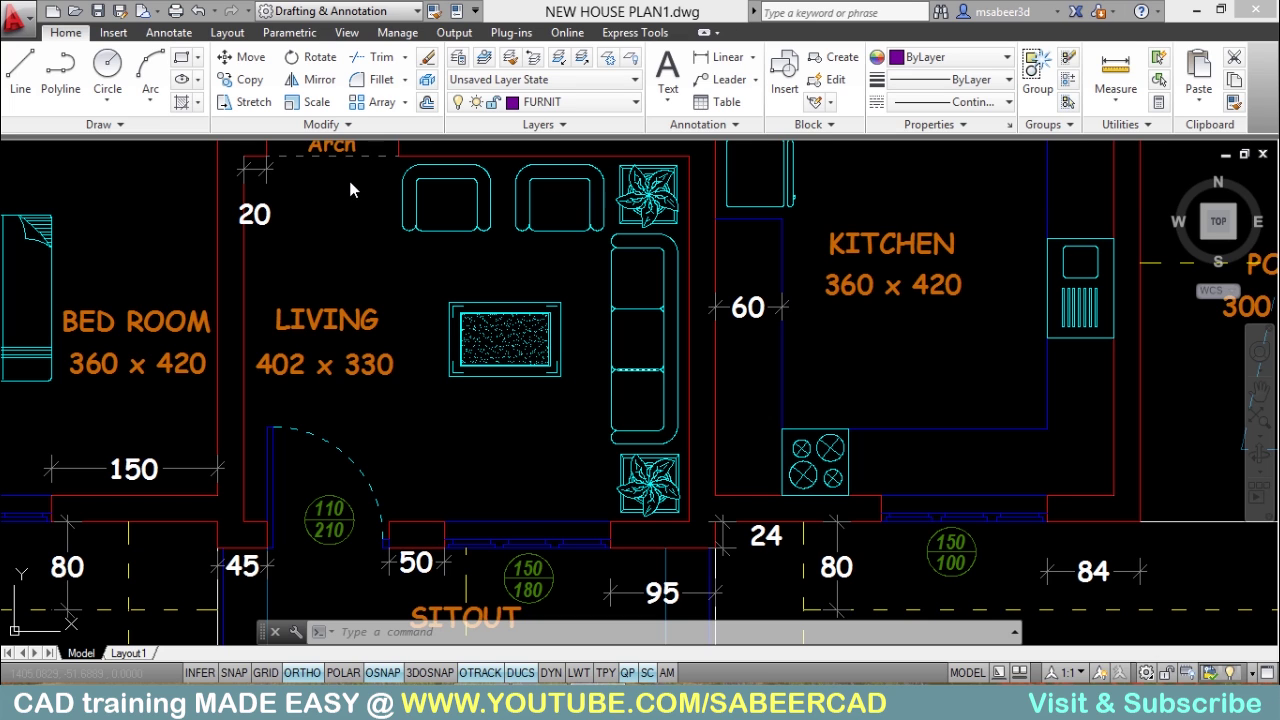
Start mirroring the LIVING furniture group, then cancel the mirror.
click(333, 87)
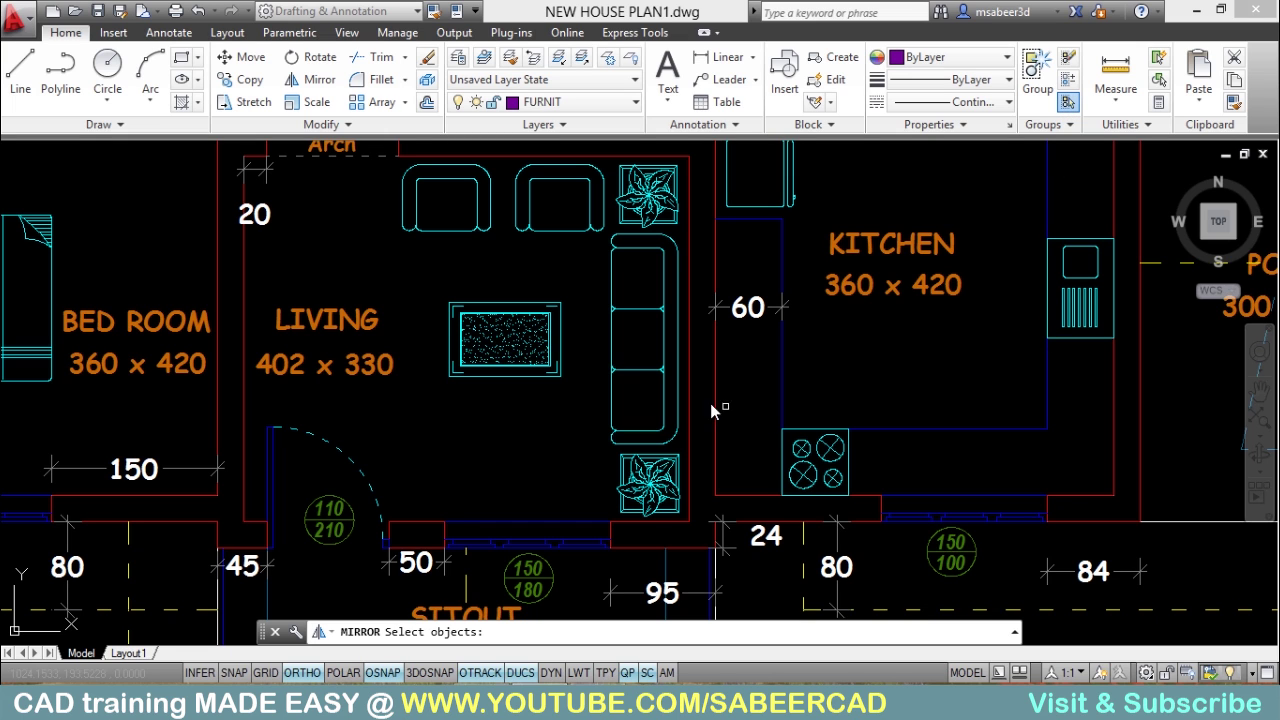
click(636, 371)
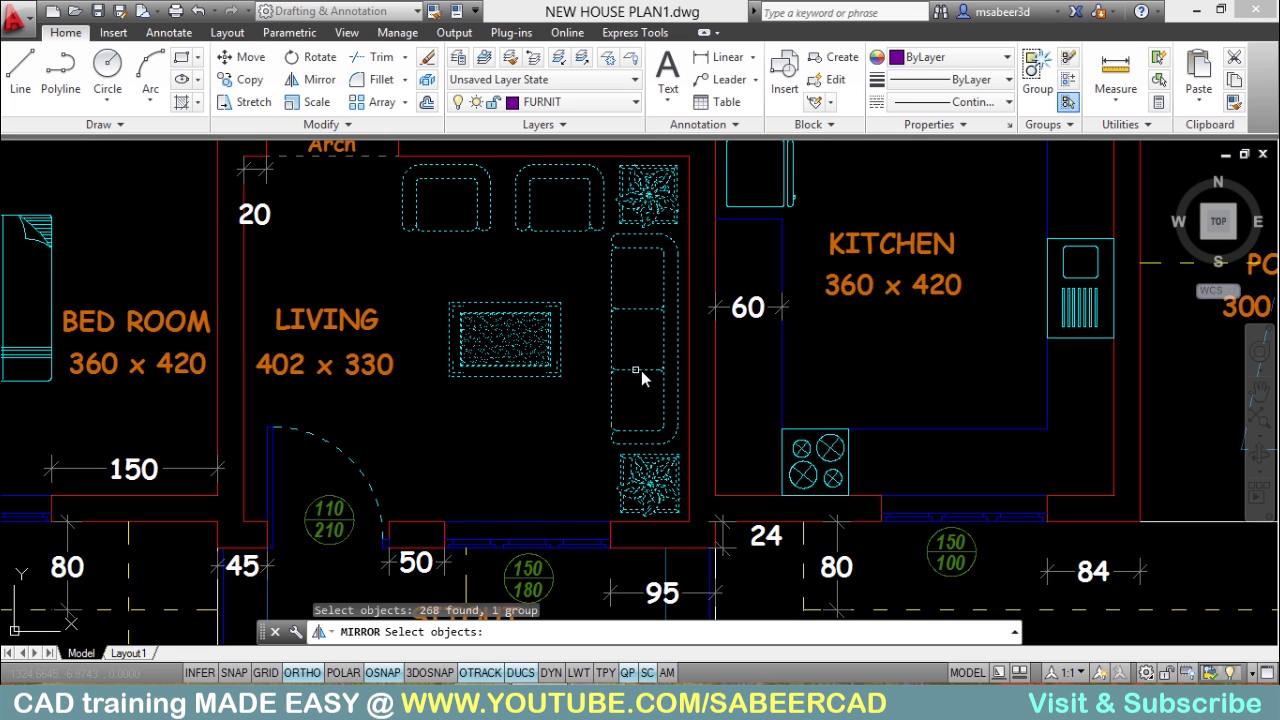
key(Return)
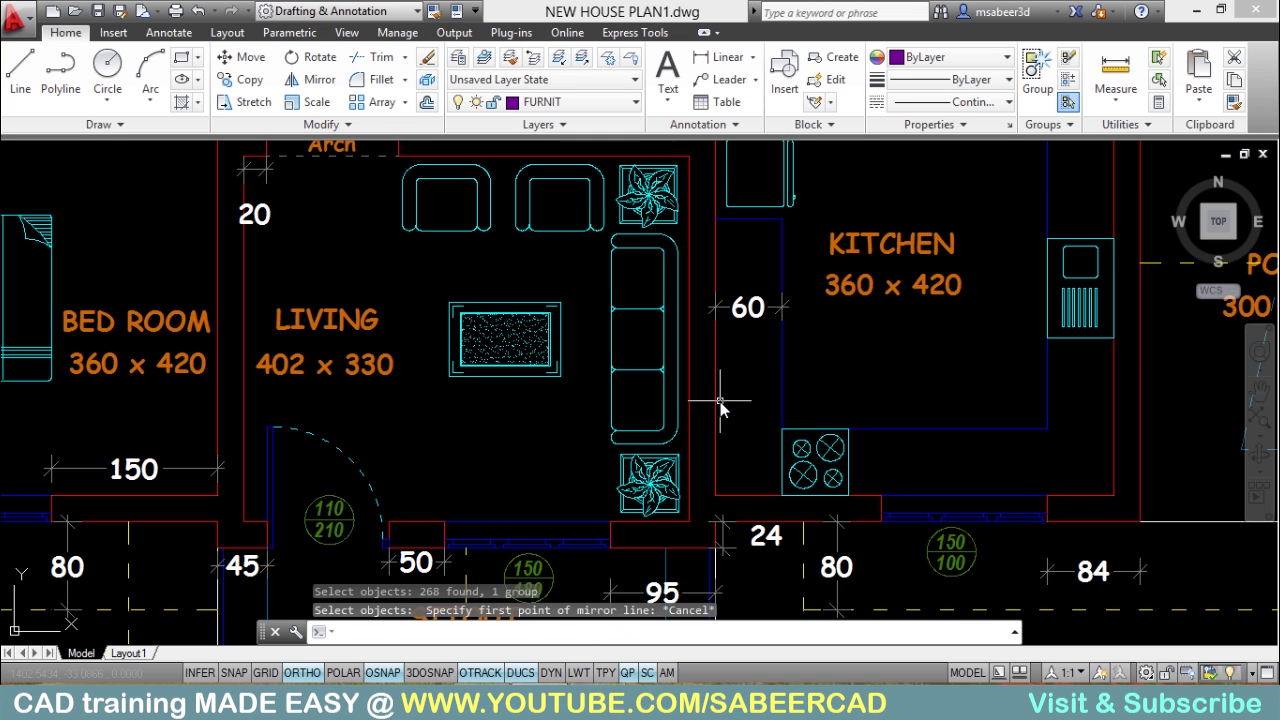
key(Escape)
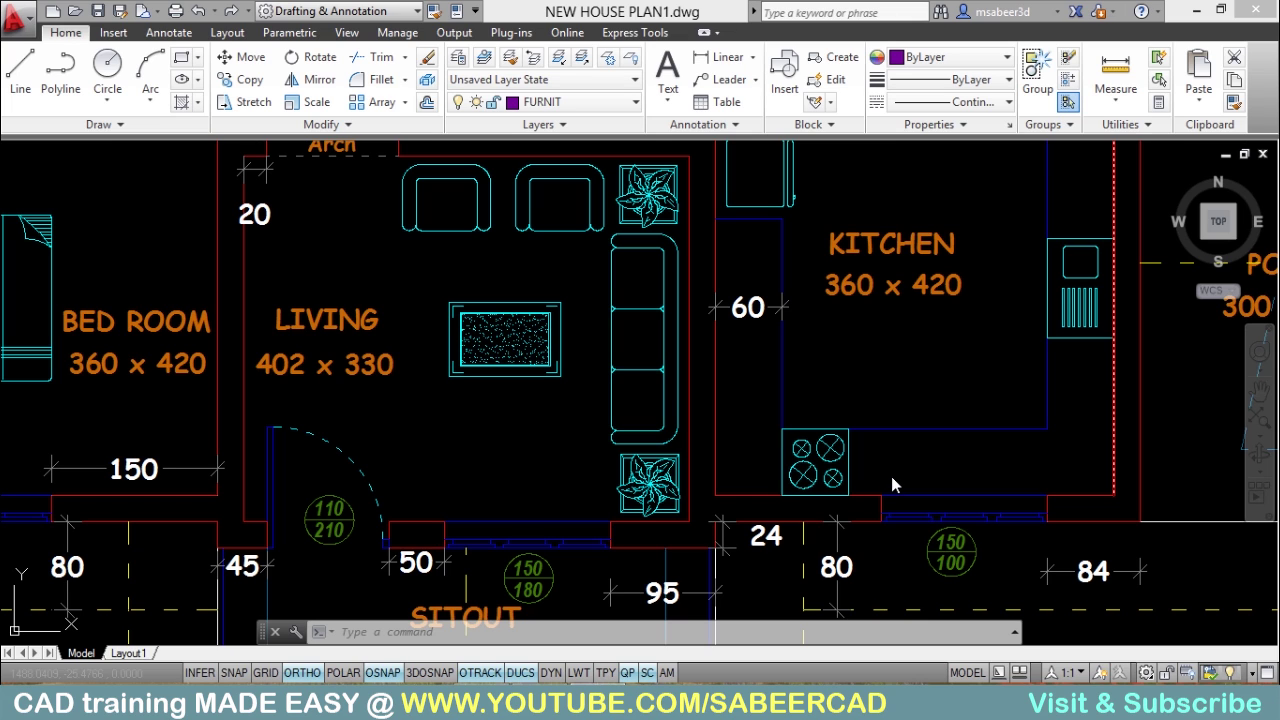
Run the PICKSTYLE system variable from the command line.
click(455, 633)
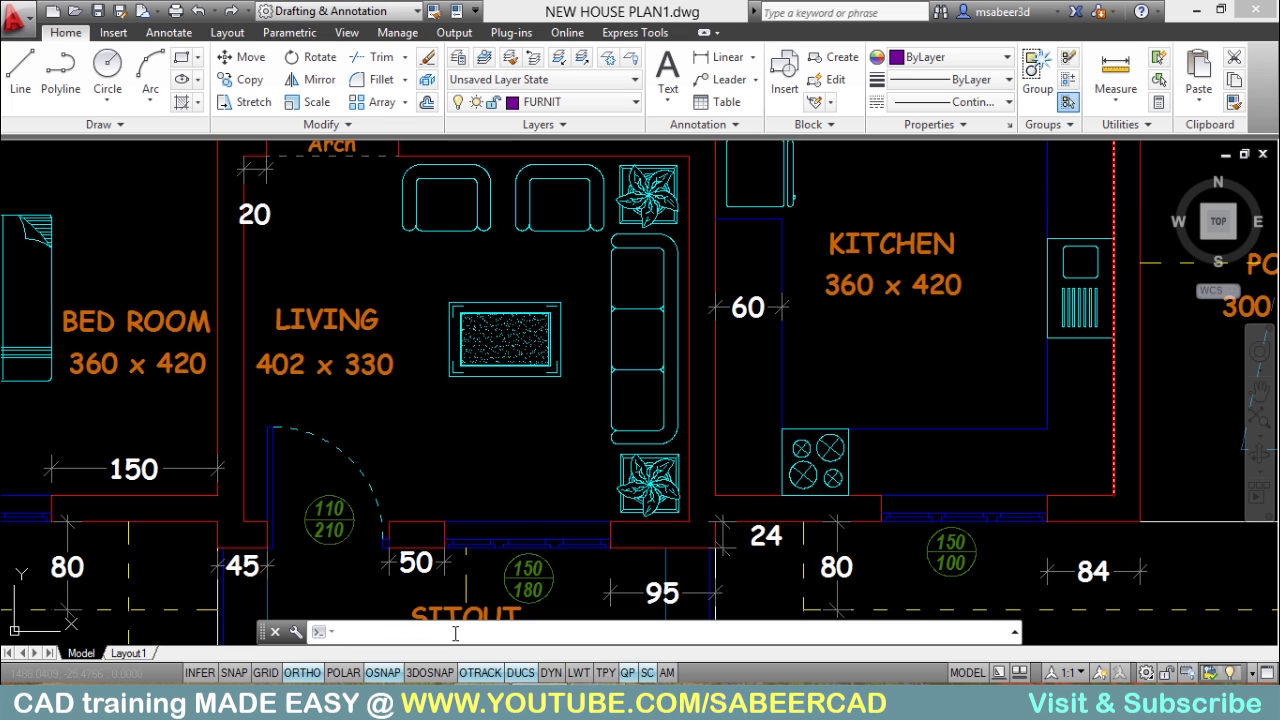
text(pickstyle)
key(Return)
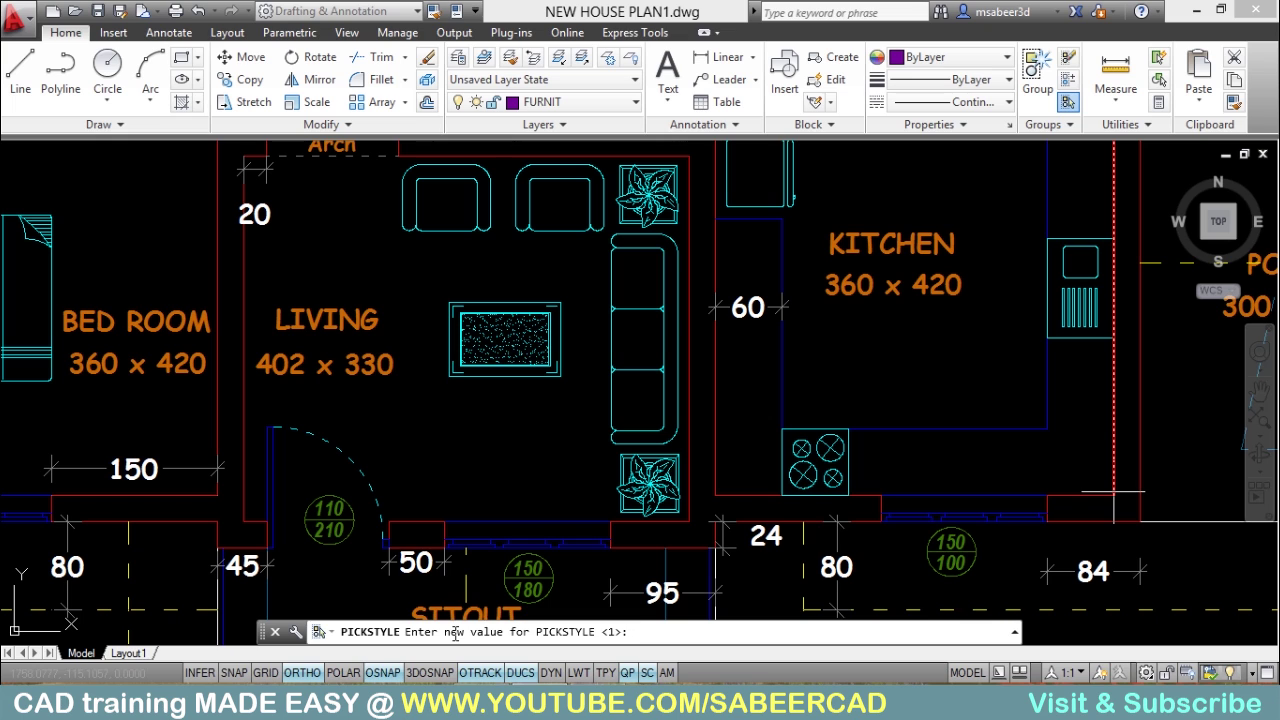
Set PICKSTYLE to 0, then move the rug alone slightly down.
key(Return)
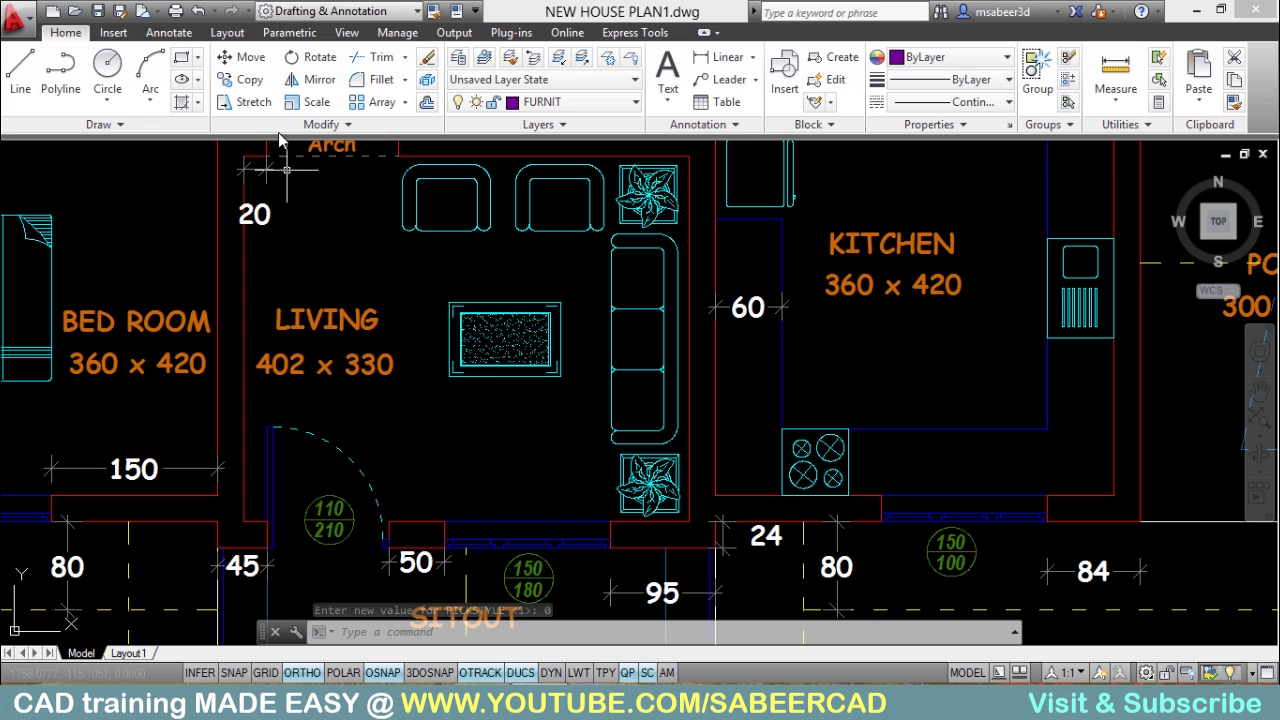
click(248, 60)
click(440, 271)
click(571, 405)
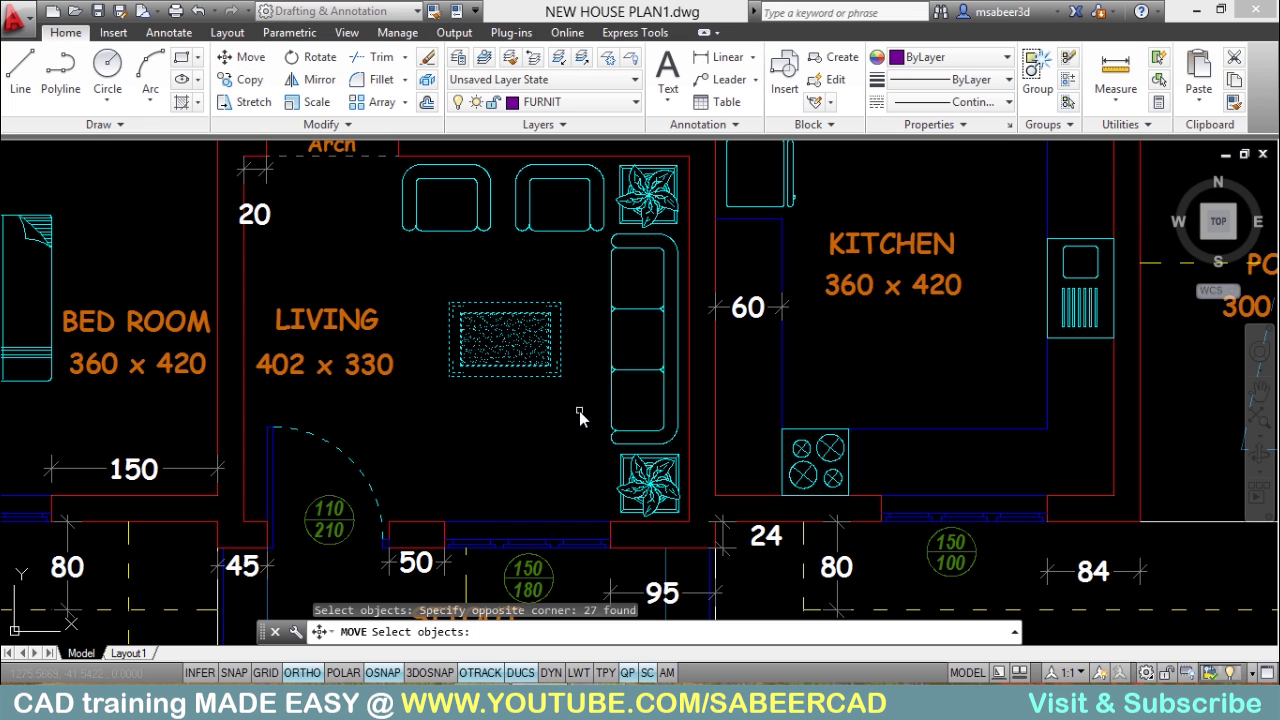
key(Return)
click(514, 430)
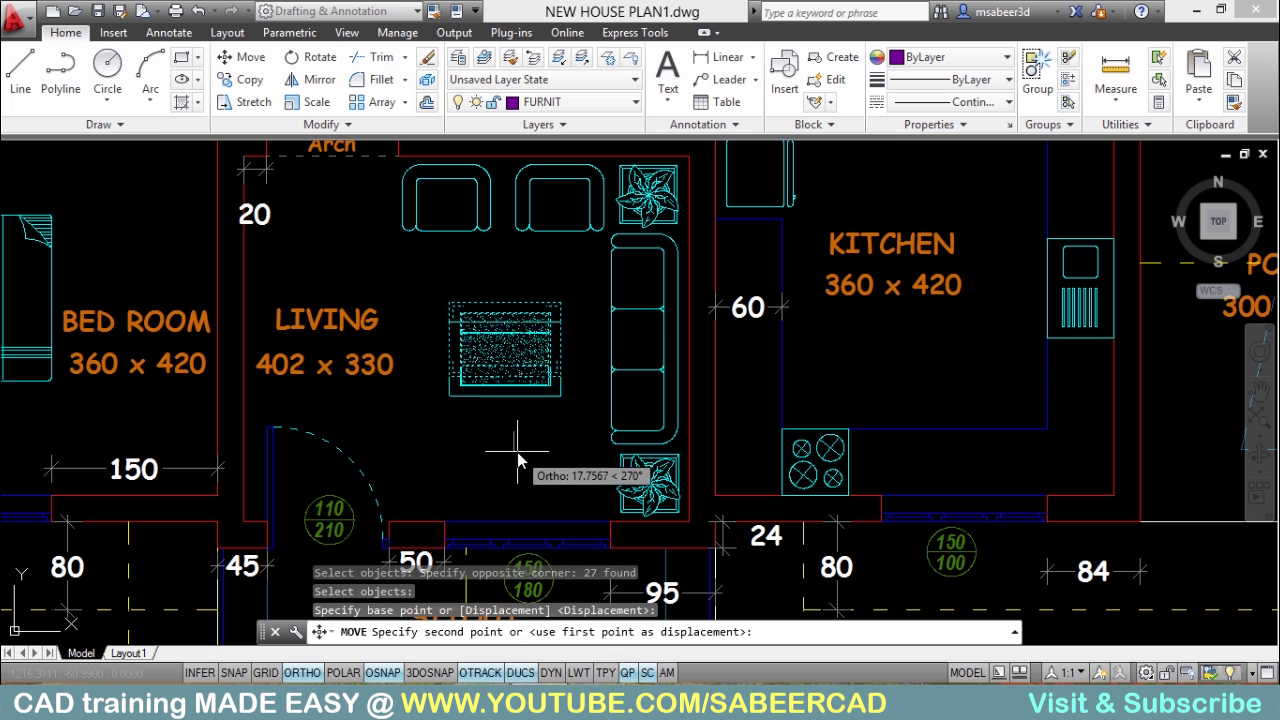
click(517, 452)
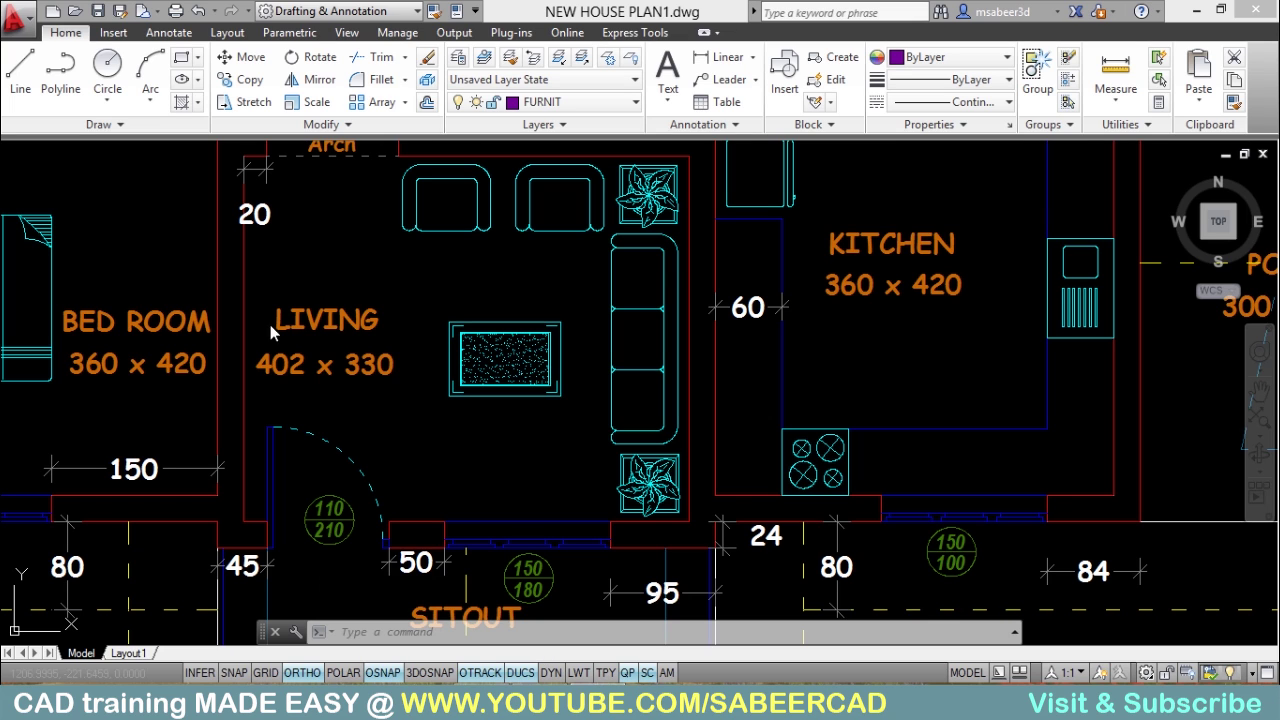
Mirror group LIVING across a horizontal line at the sofa midpoint, erasing the original.
click(320, 82)
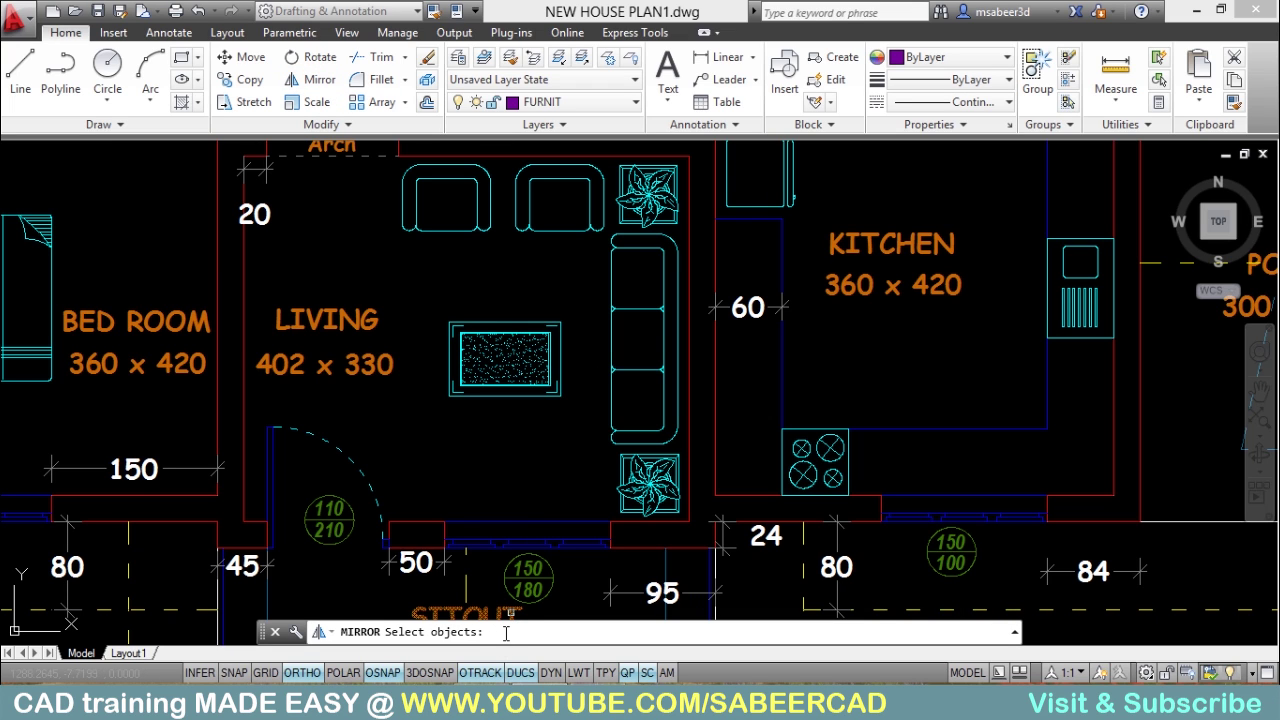
text(G)
key(Return)
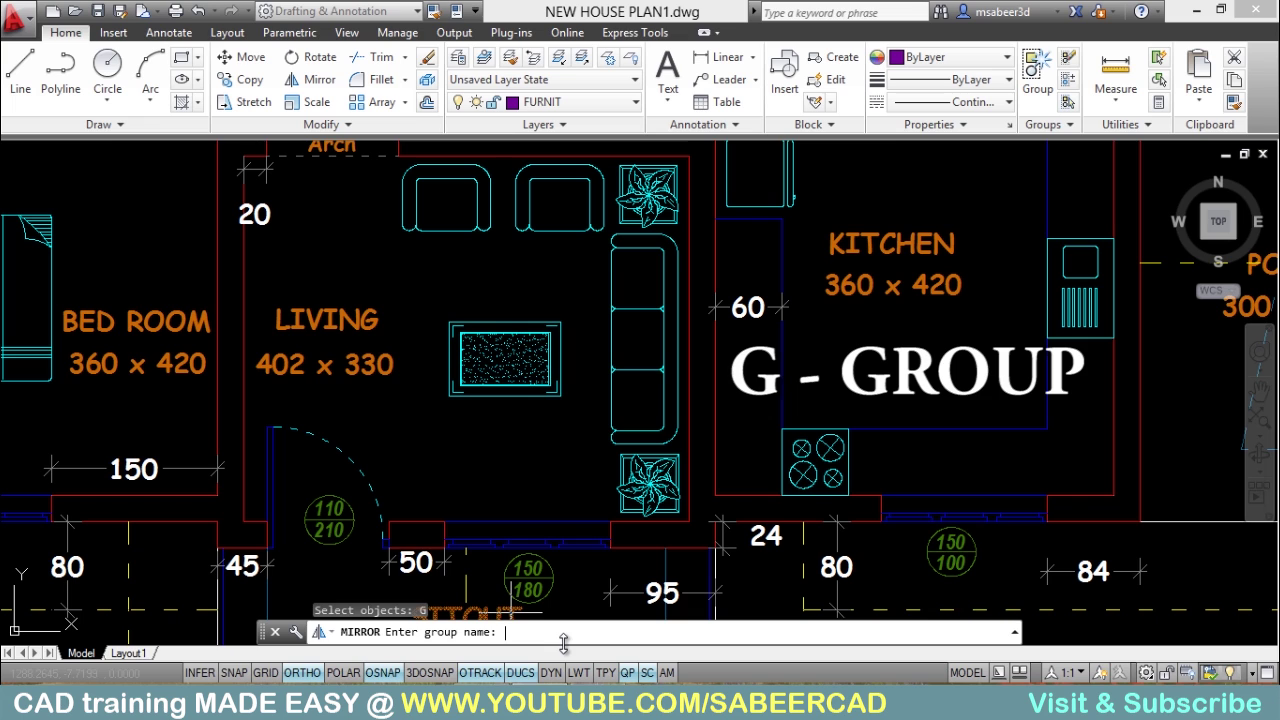
text(LIVING)
key(Return)
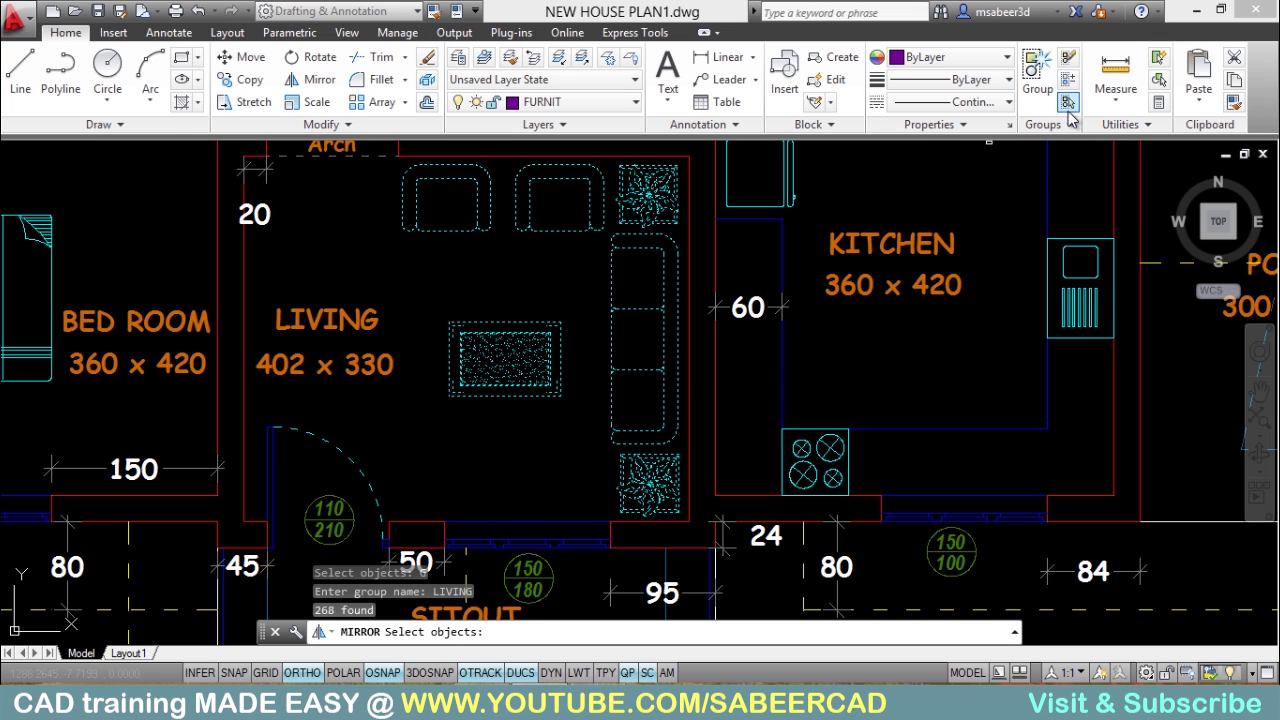
key(Return)
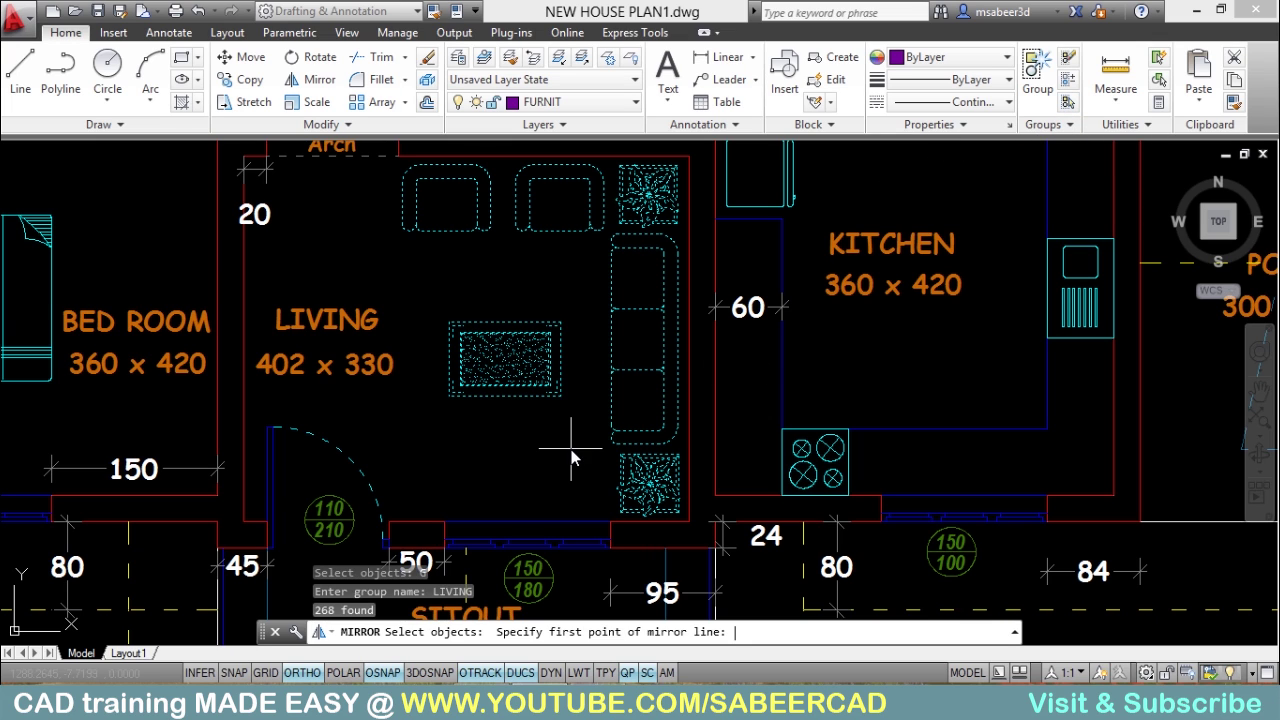
click(697, 401)
click(416, 330)
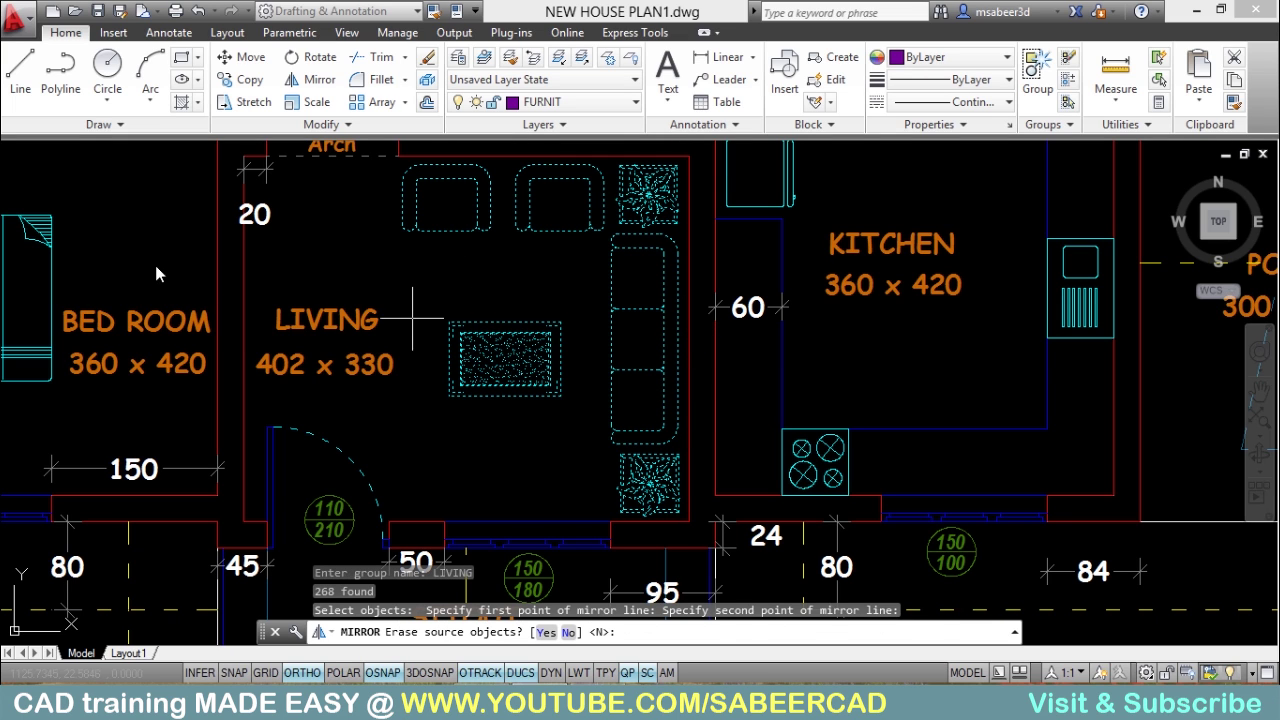
click(545, 632)
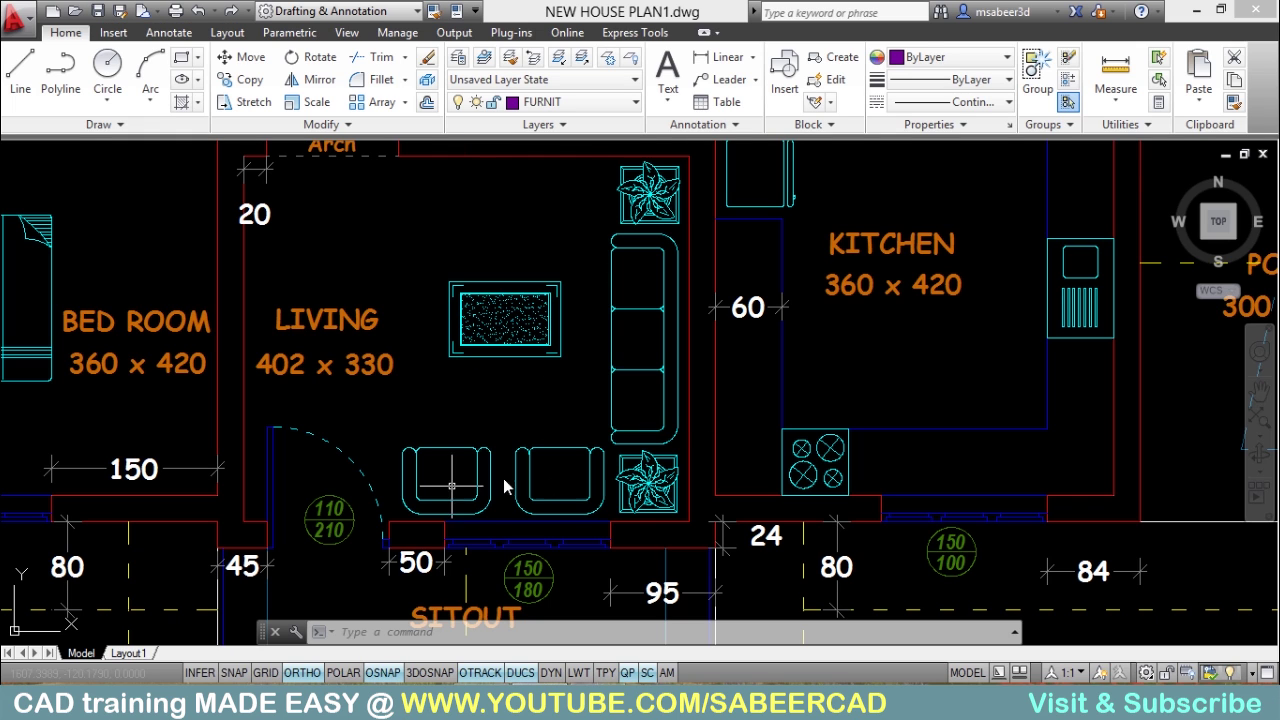
Window-select the two bottom armchairs and group them under the name CHAIRS.
mouse_move(535, 487)
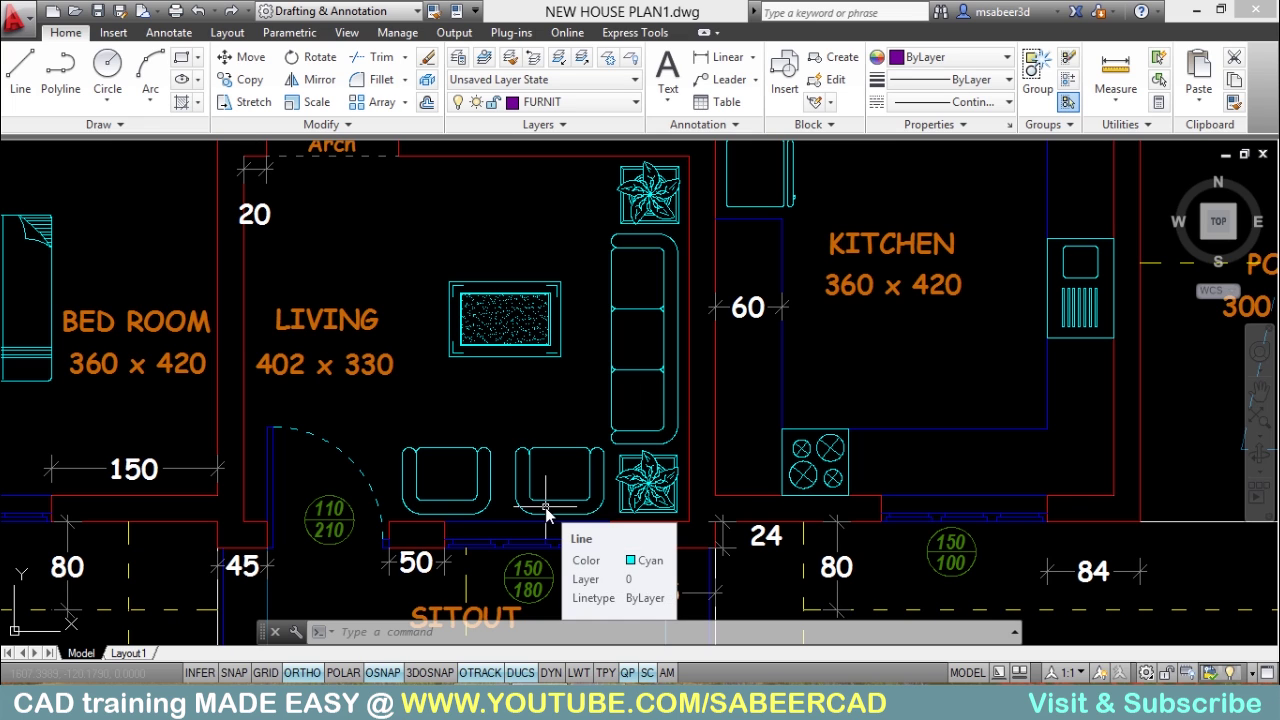
mouse_move(546, 513)
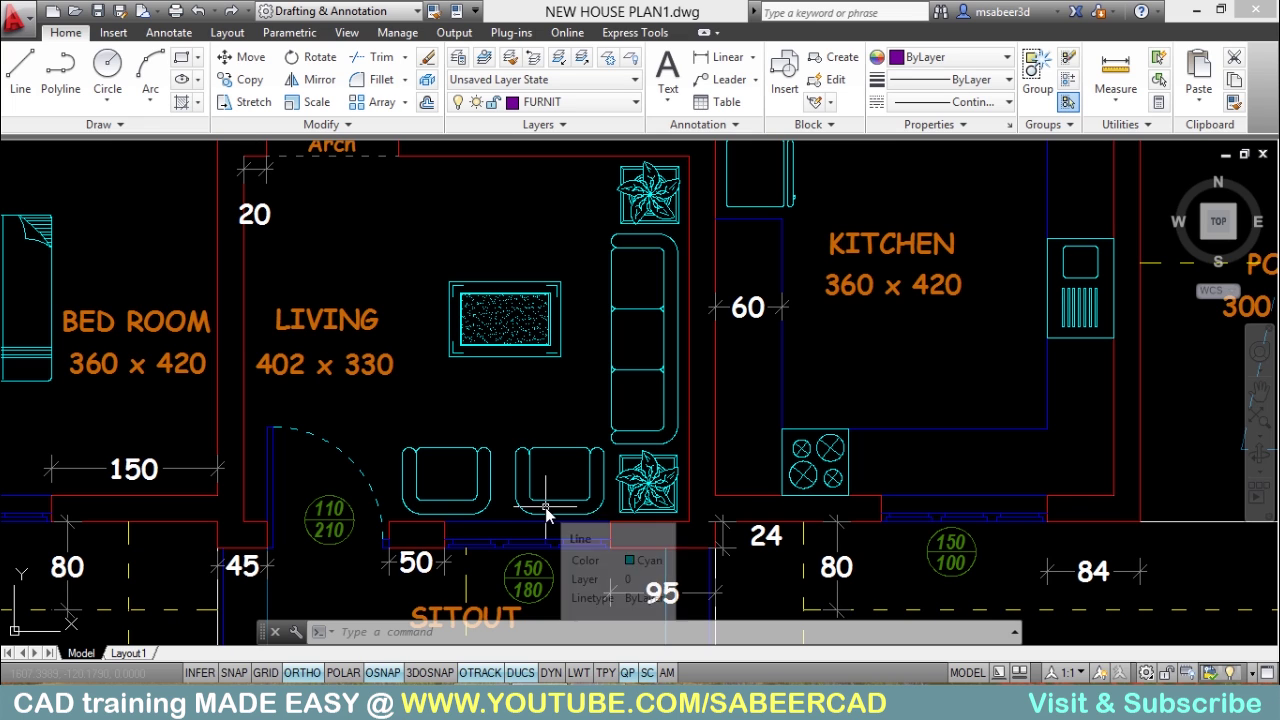
click(1037, 78)
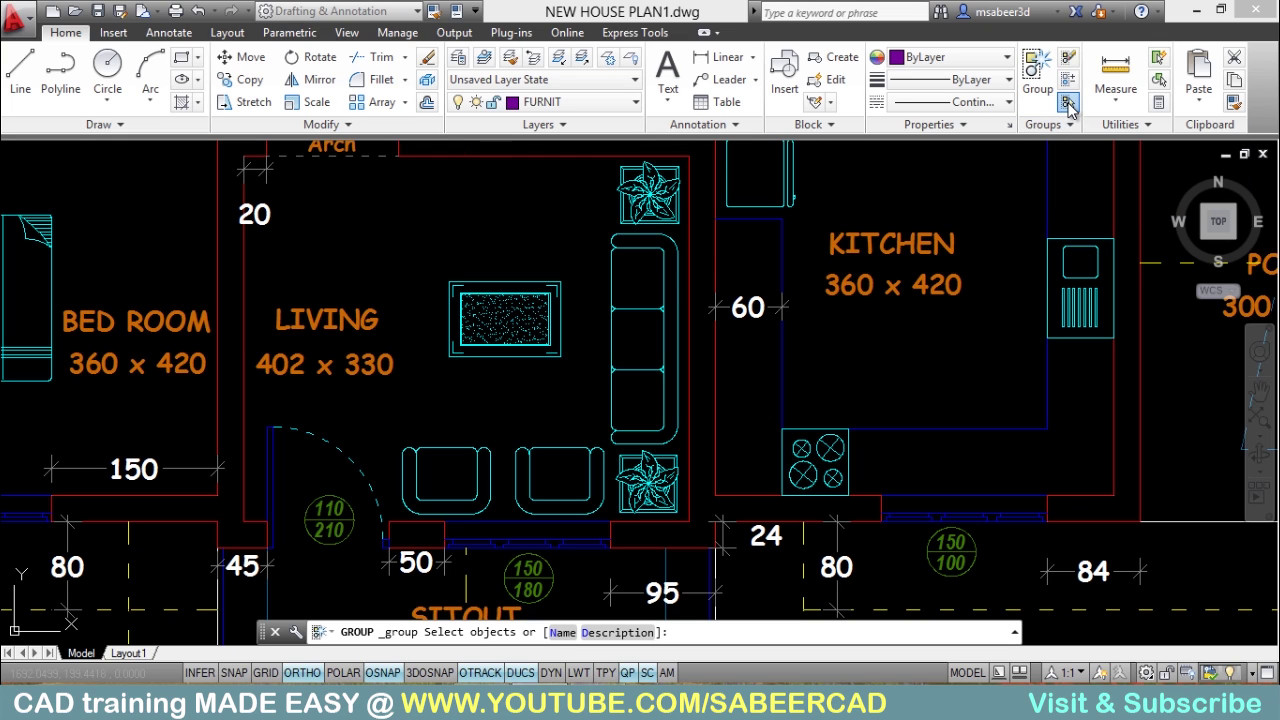
click(390, 424)
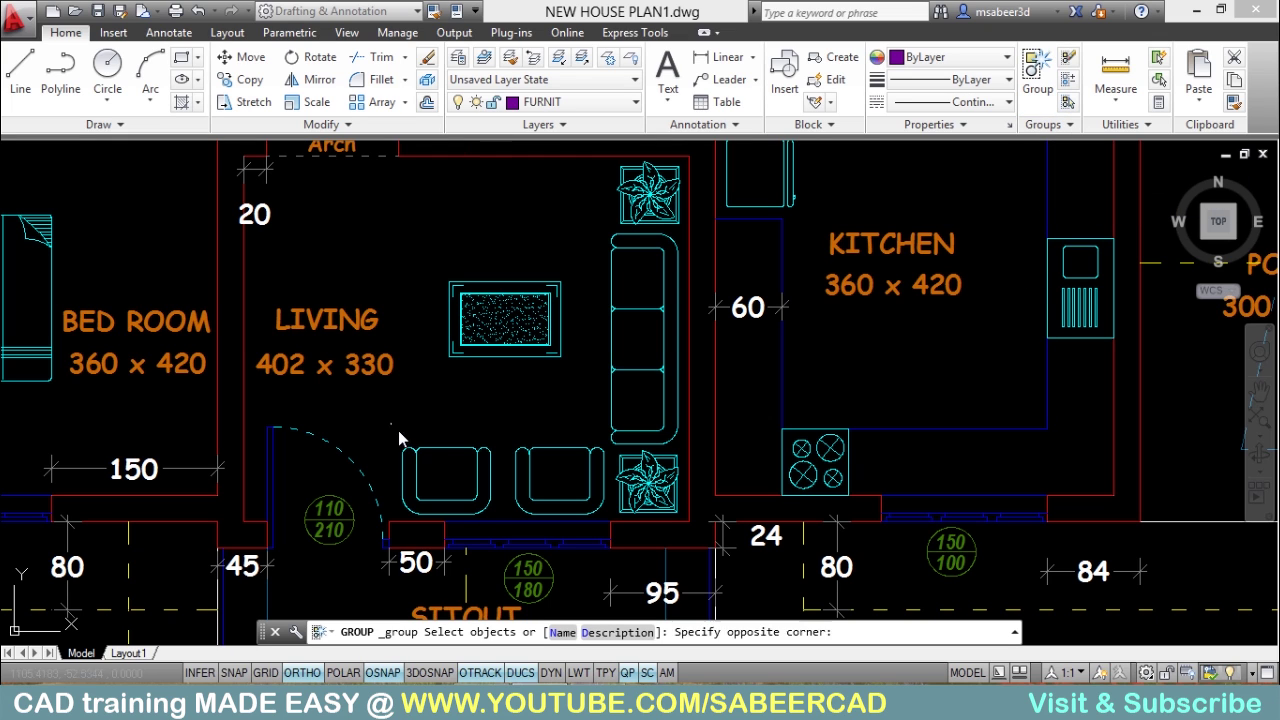
click(614, 521)
text(n)
key(Return)
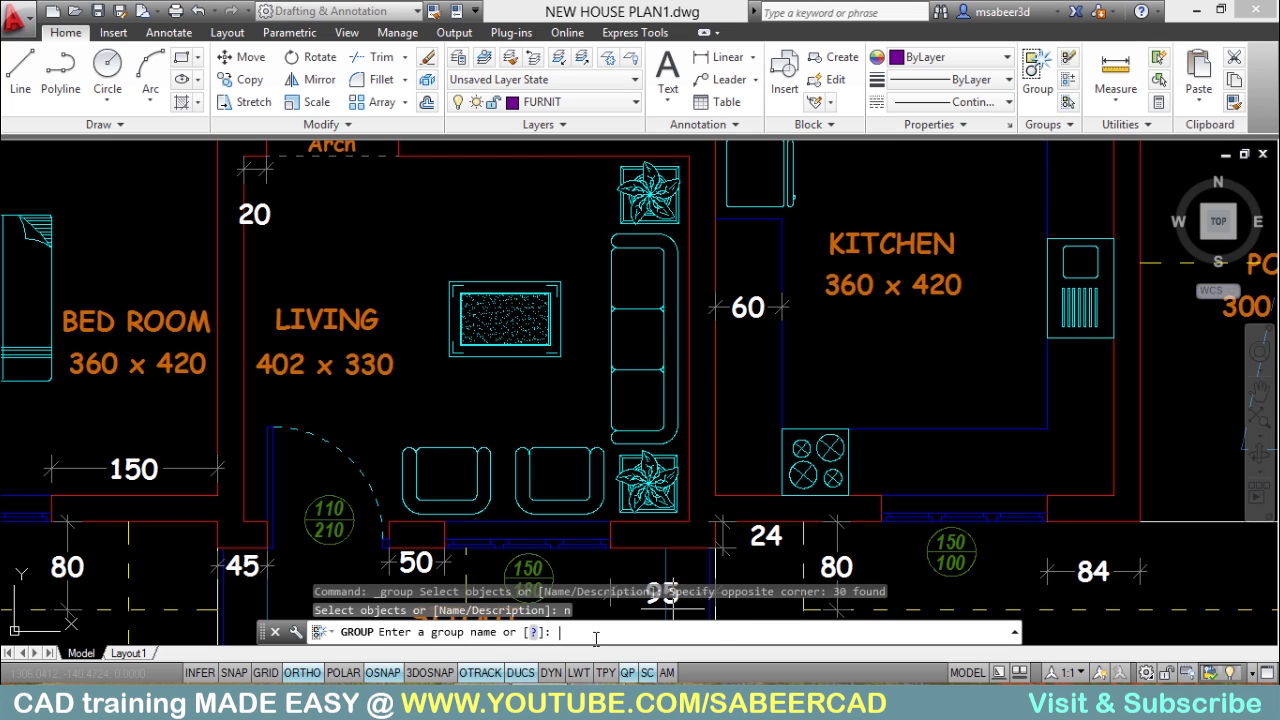
text(CHAIRS)
key(Return)
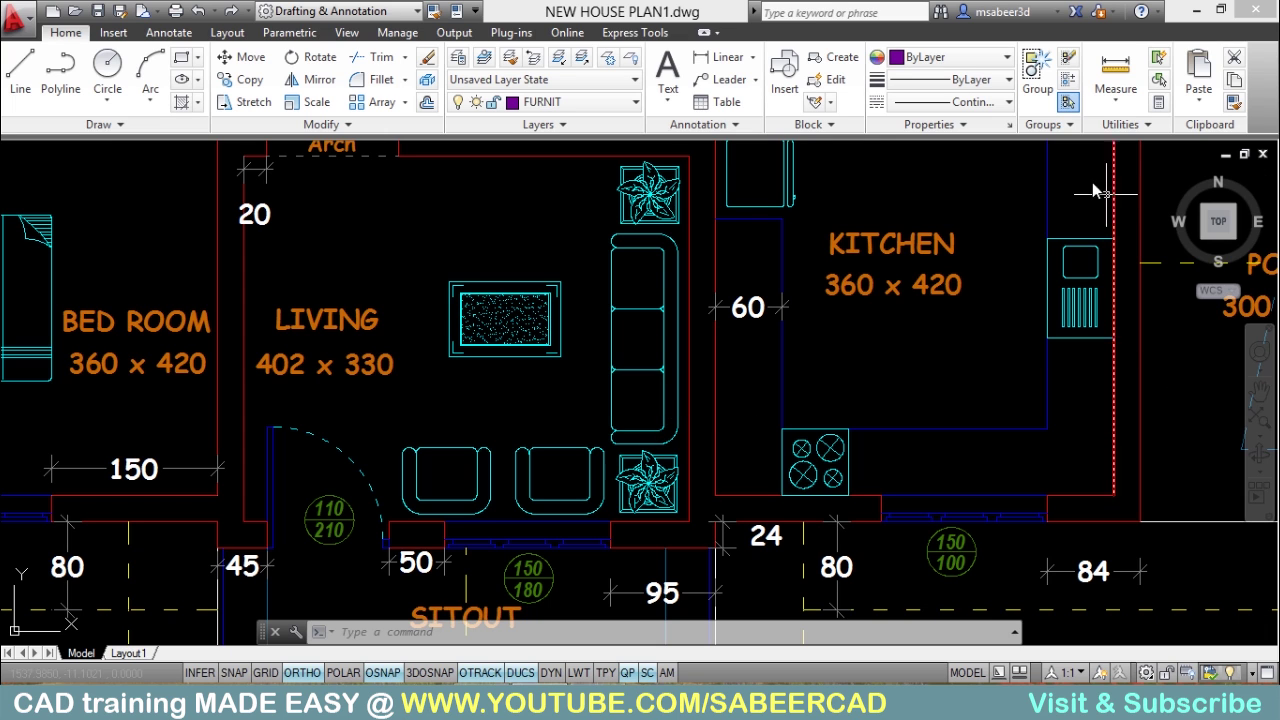
Turn on group selection and test it by picking the sofa and an armchair.
click(1068, 103)
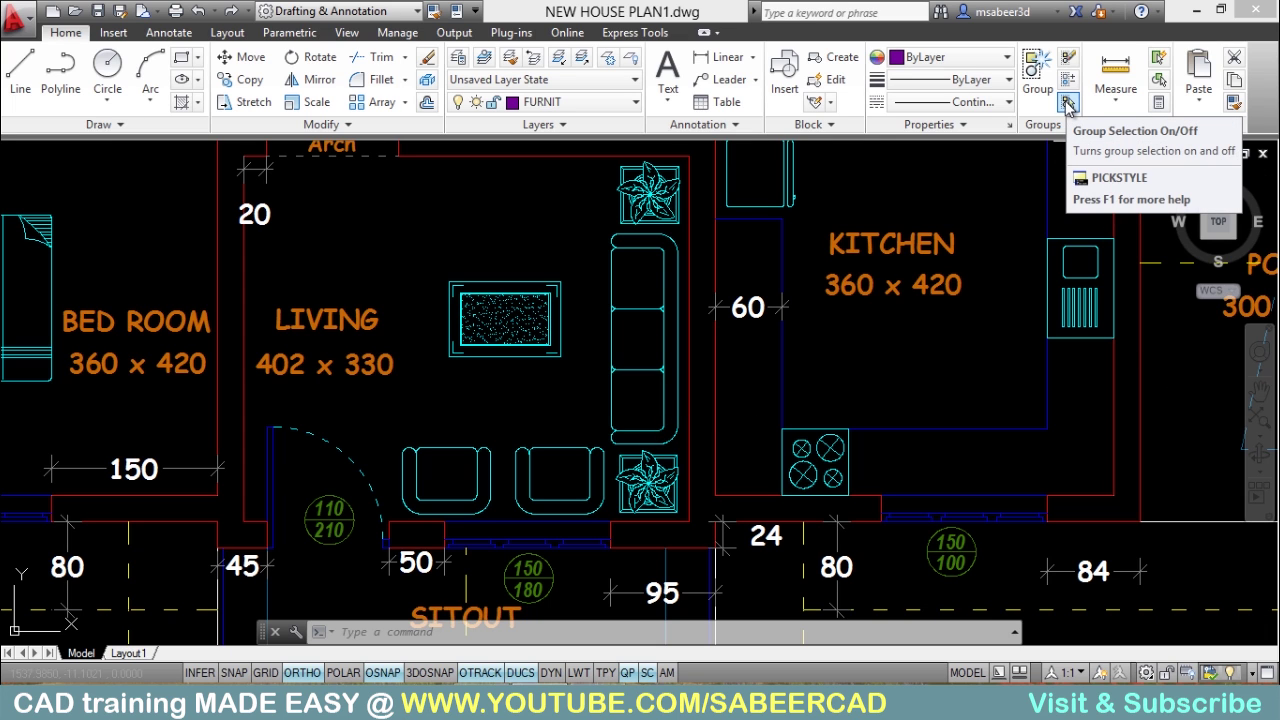
click(636, 376)
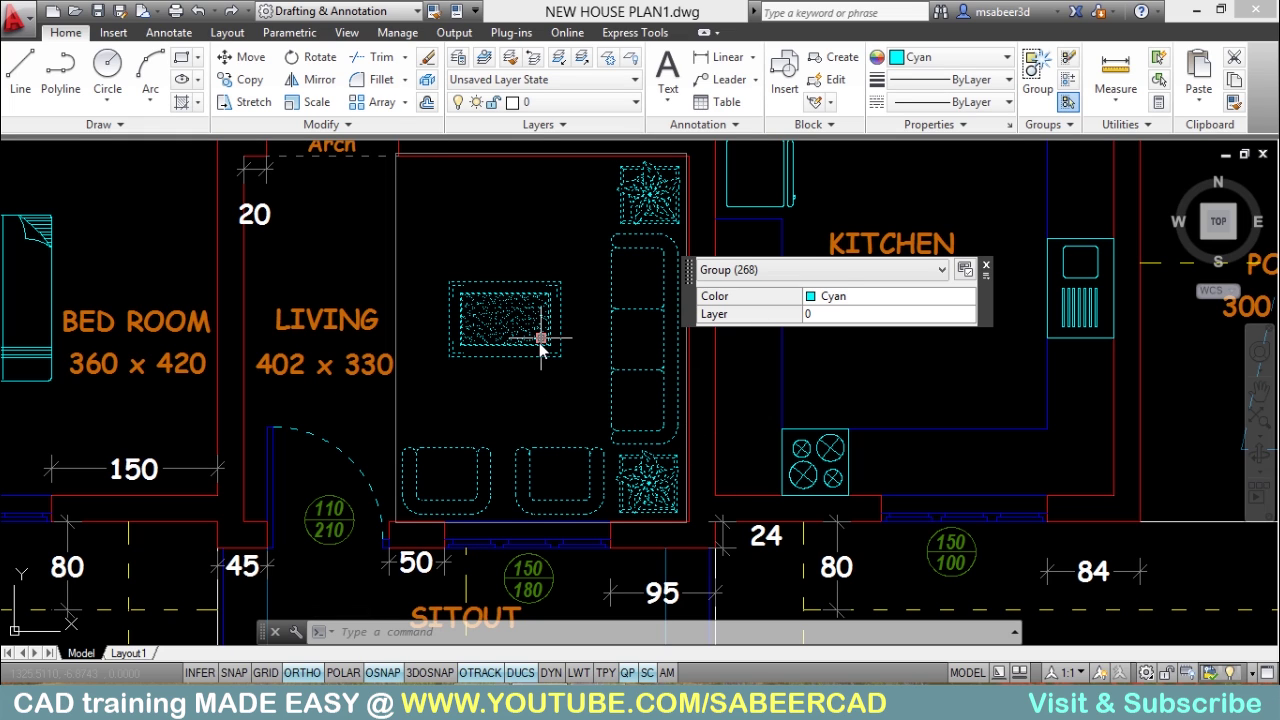
key(Escape)
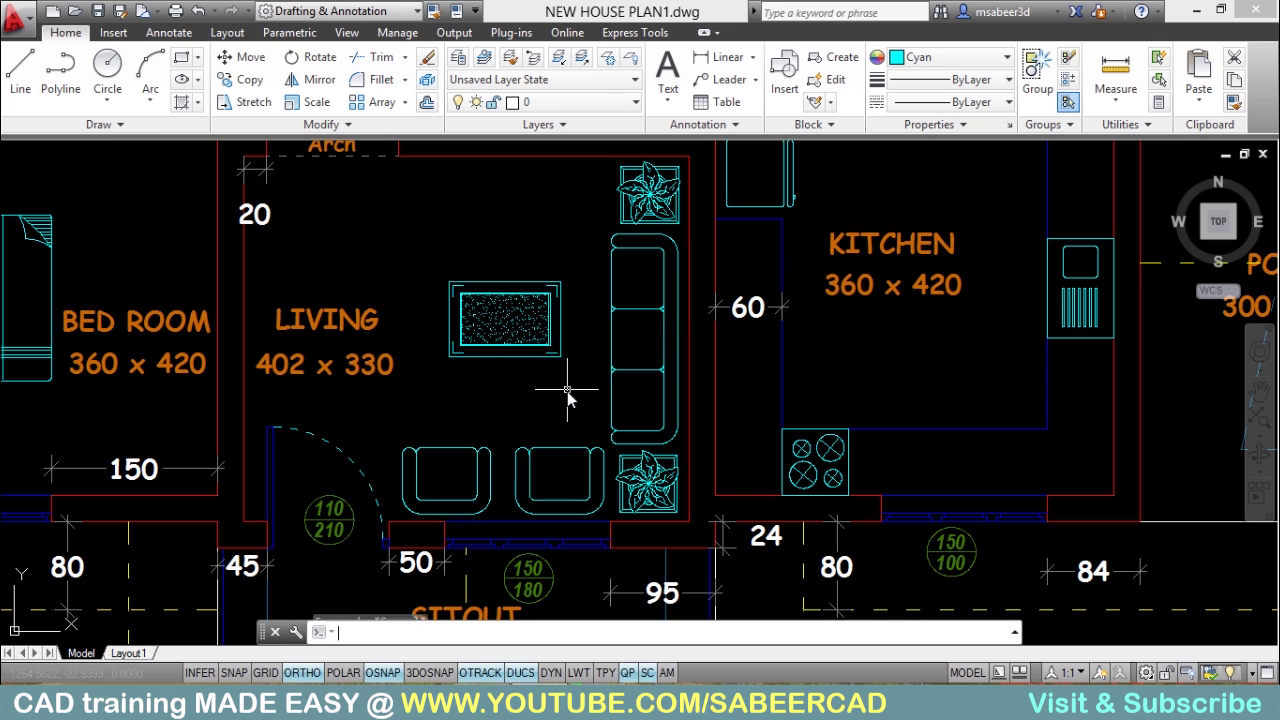
click(562, 465)
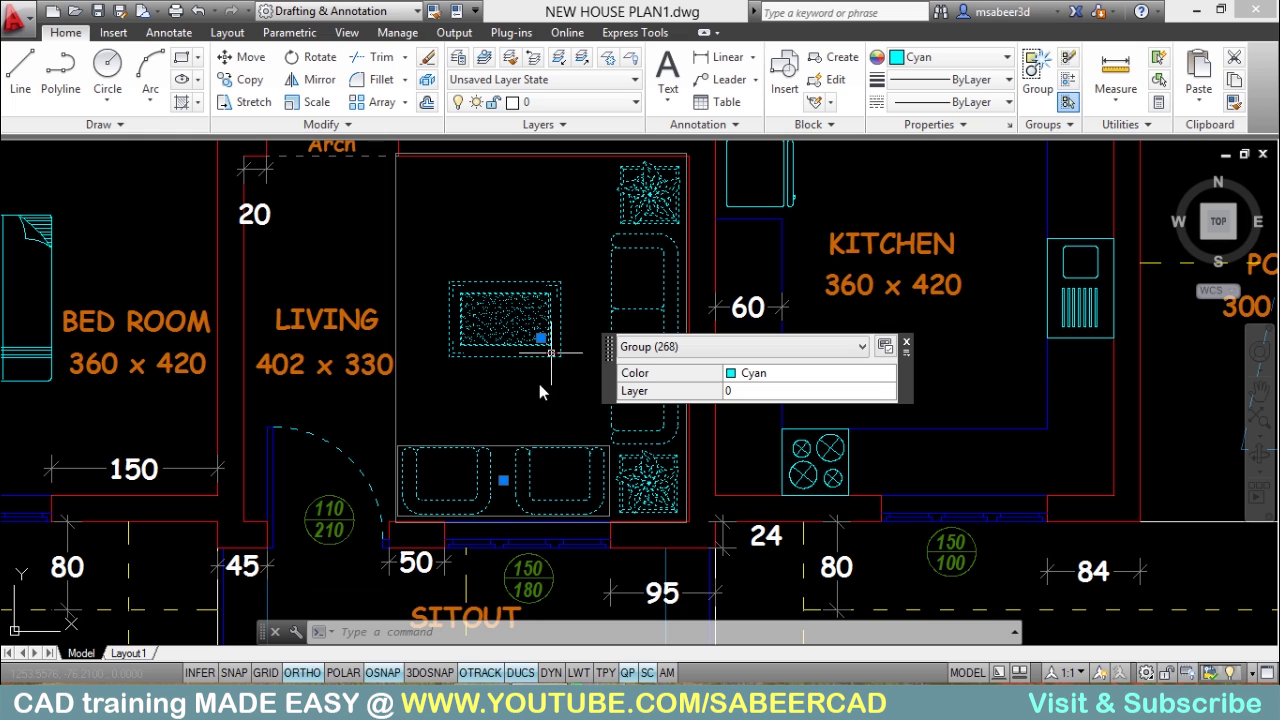
key(Escape)
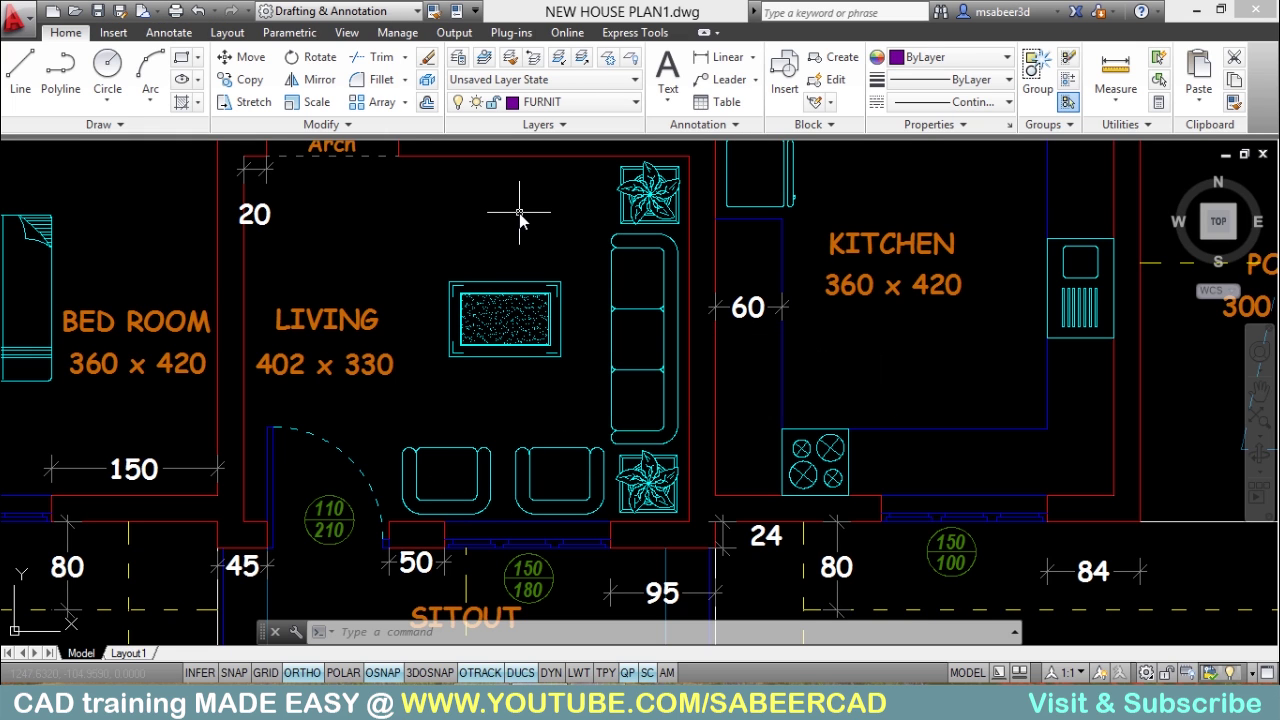
Mirror group CHAIRS across a horizontal line through the table, keeping the originals.
click(318, 79)
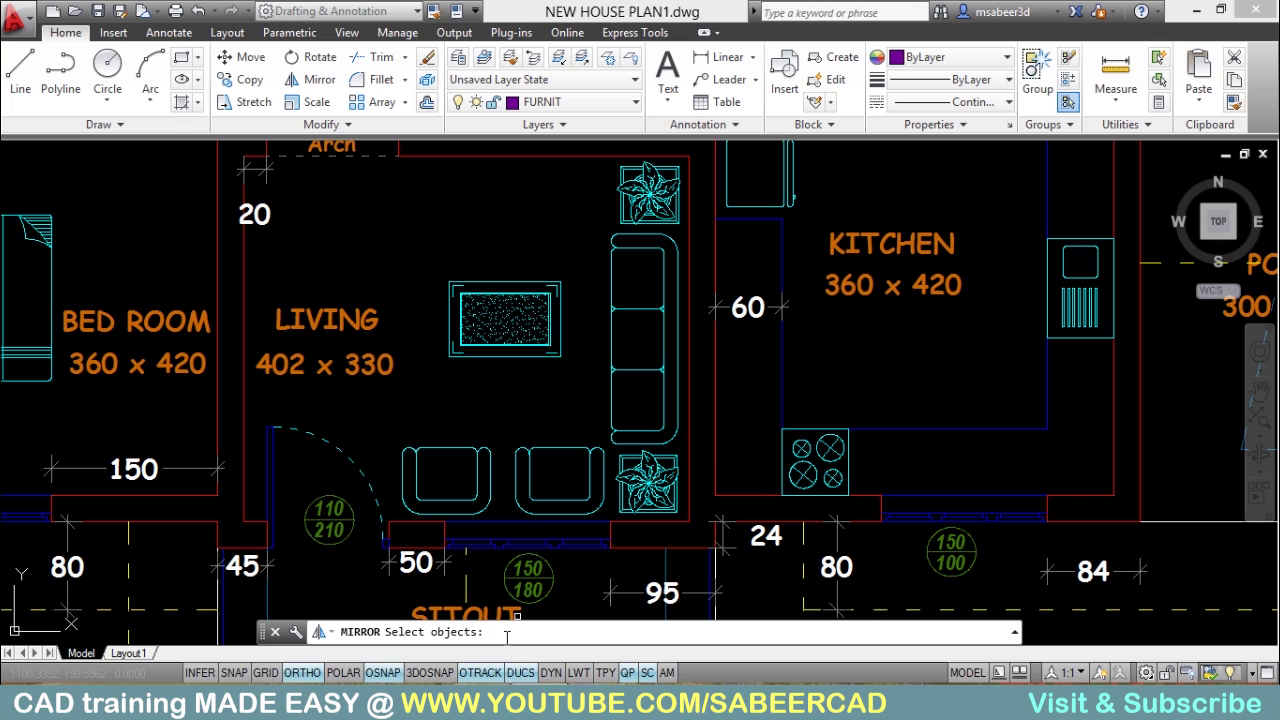
text(G)
key(Return)
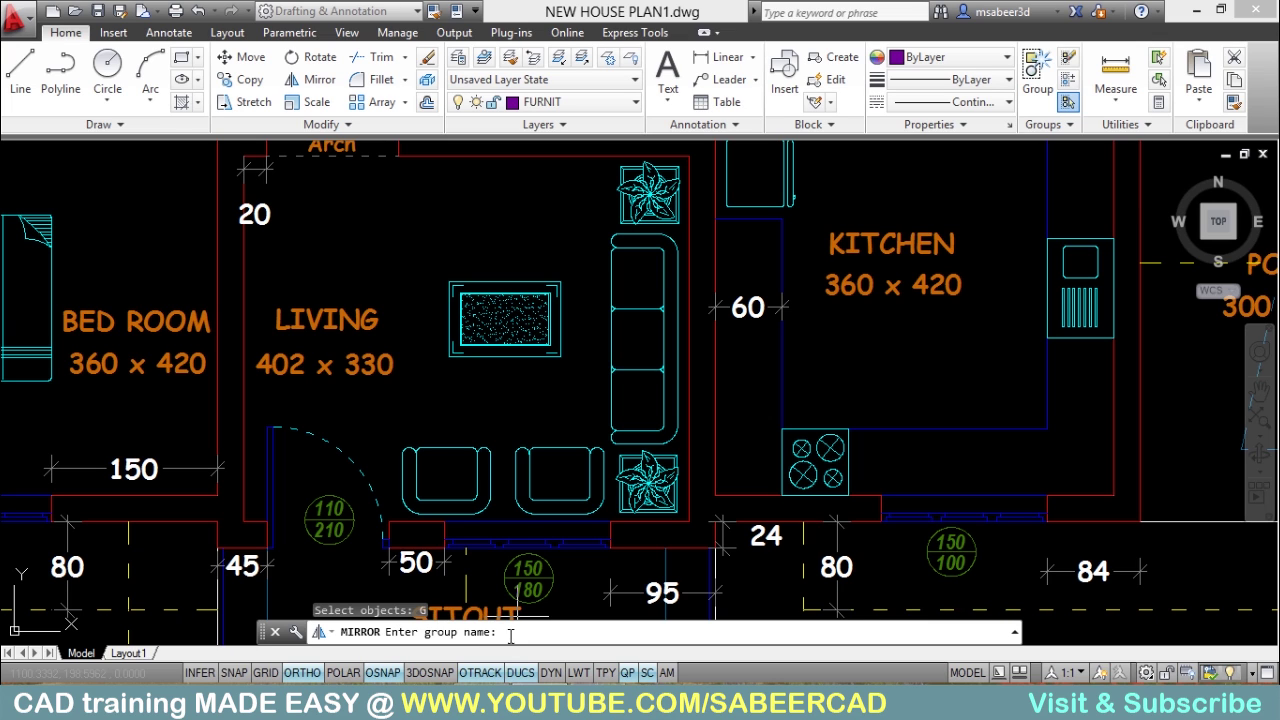
text(CHAIRS)
key(Return)
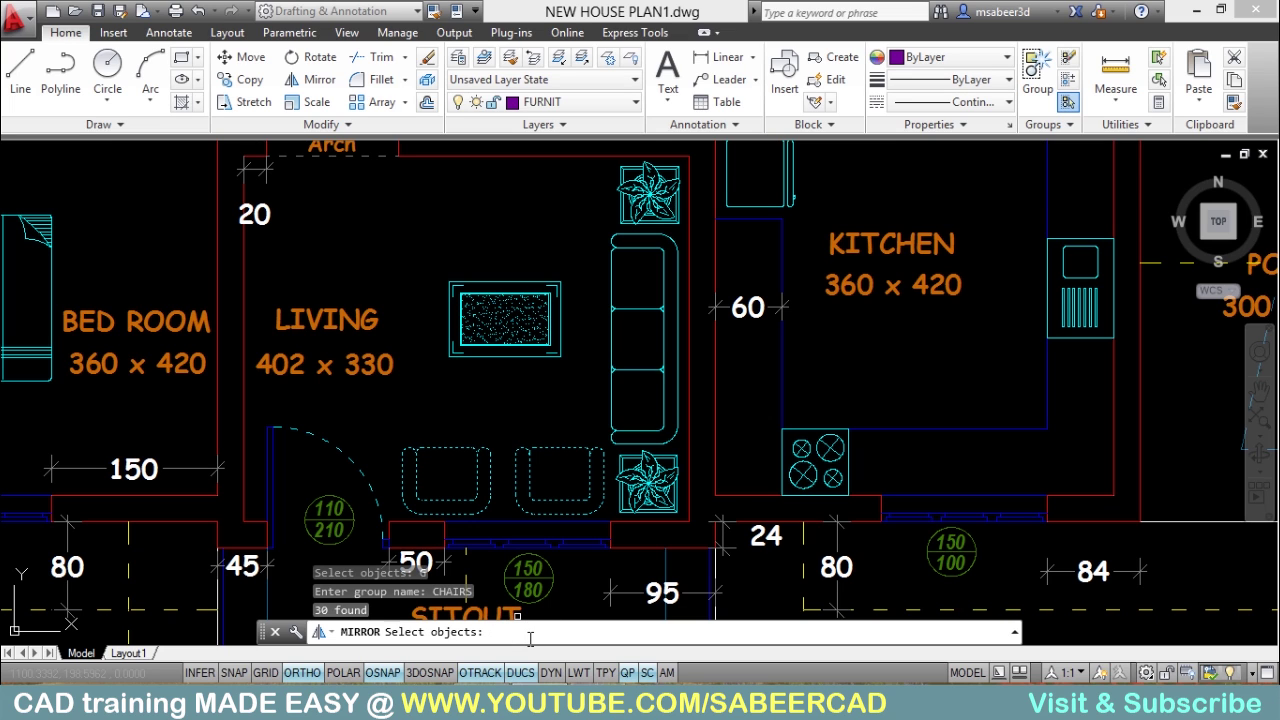
key(Return)
click(690, 305)
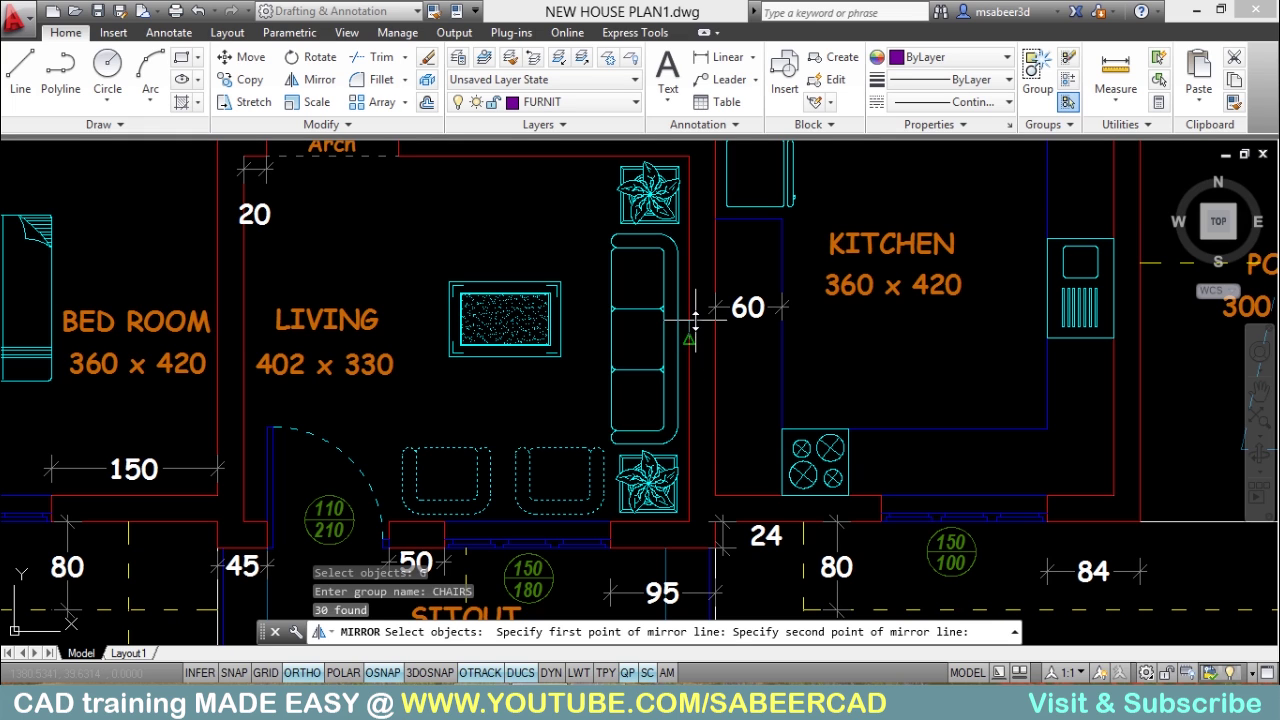
click(398, 242)
key(Return)
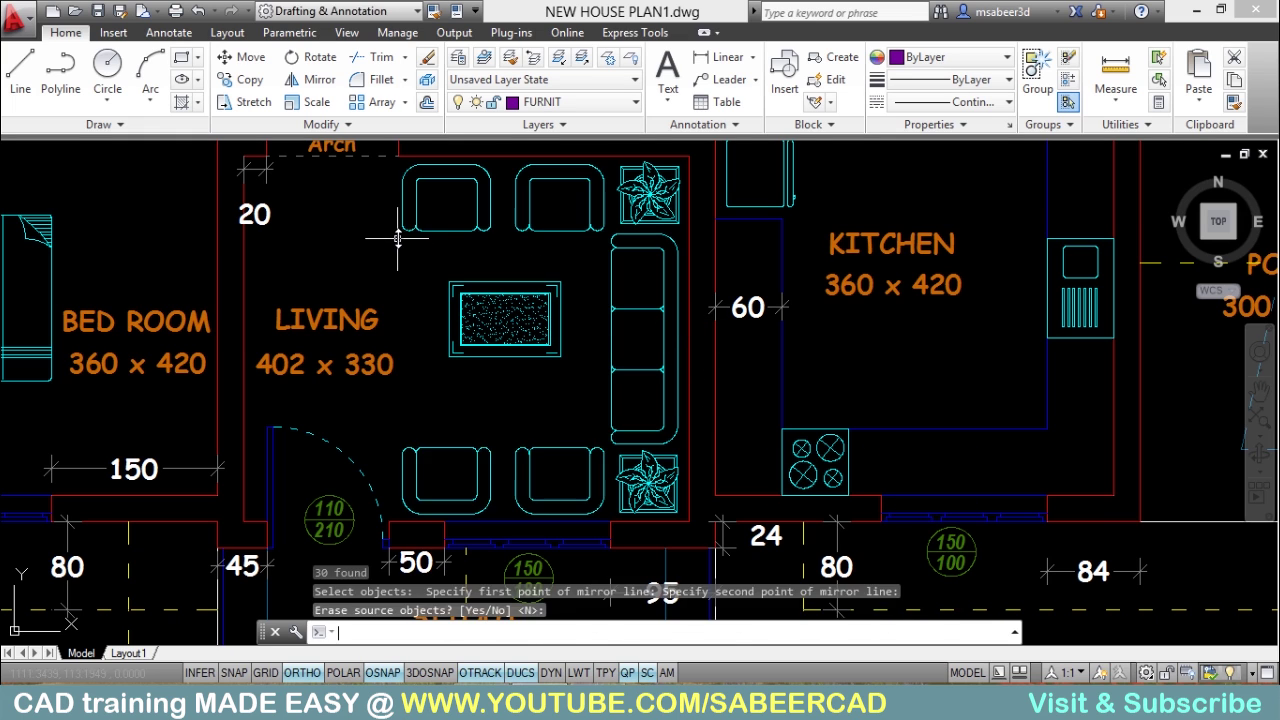
key(Return)
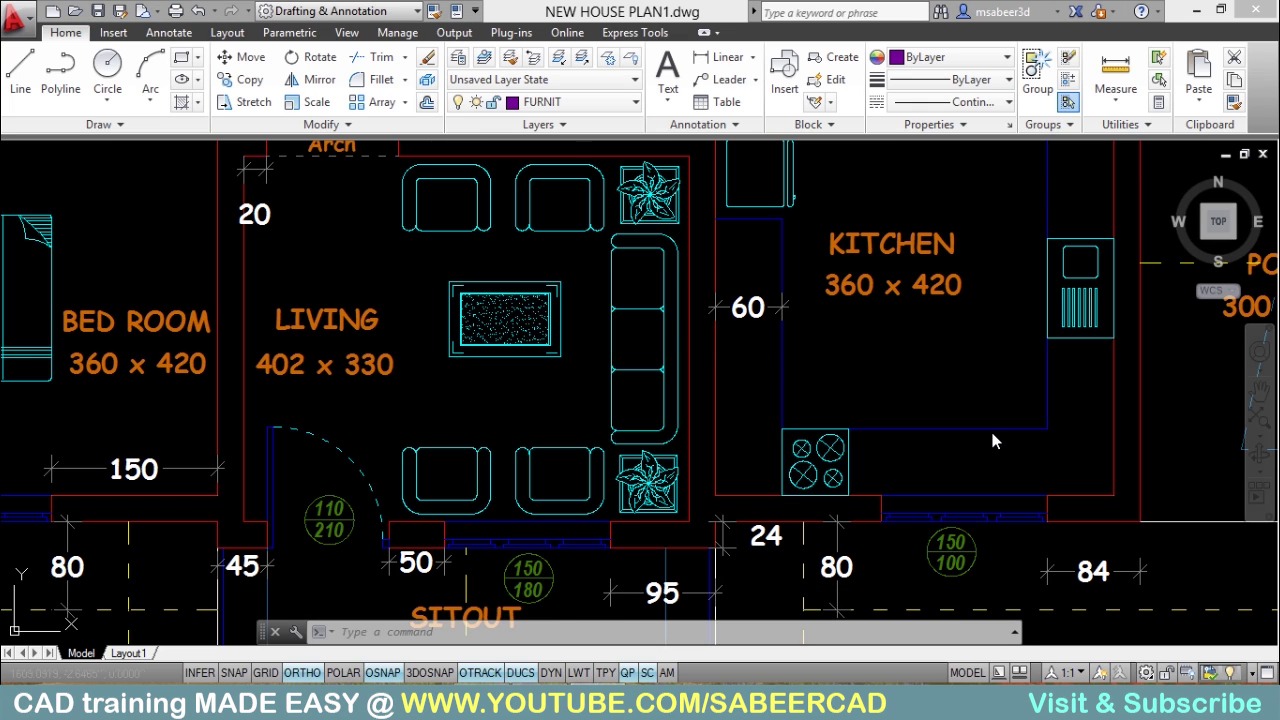